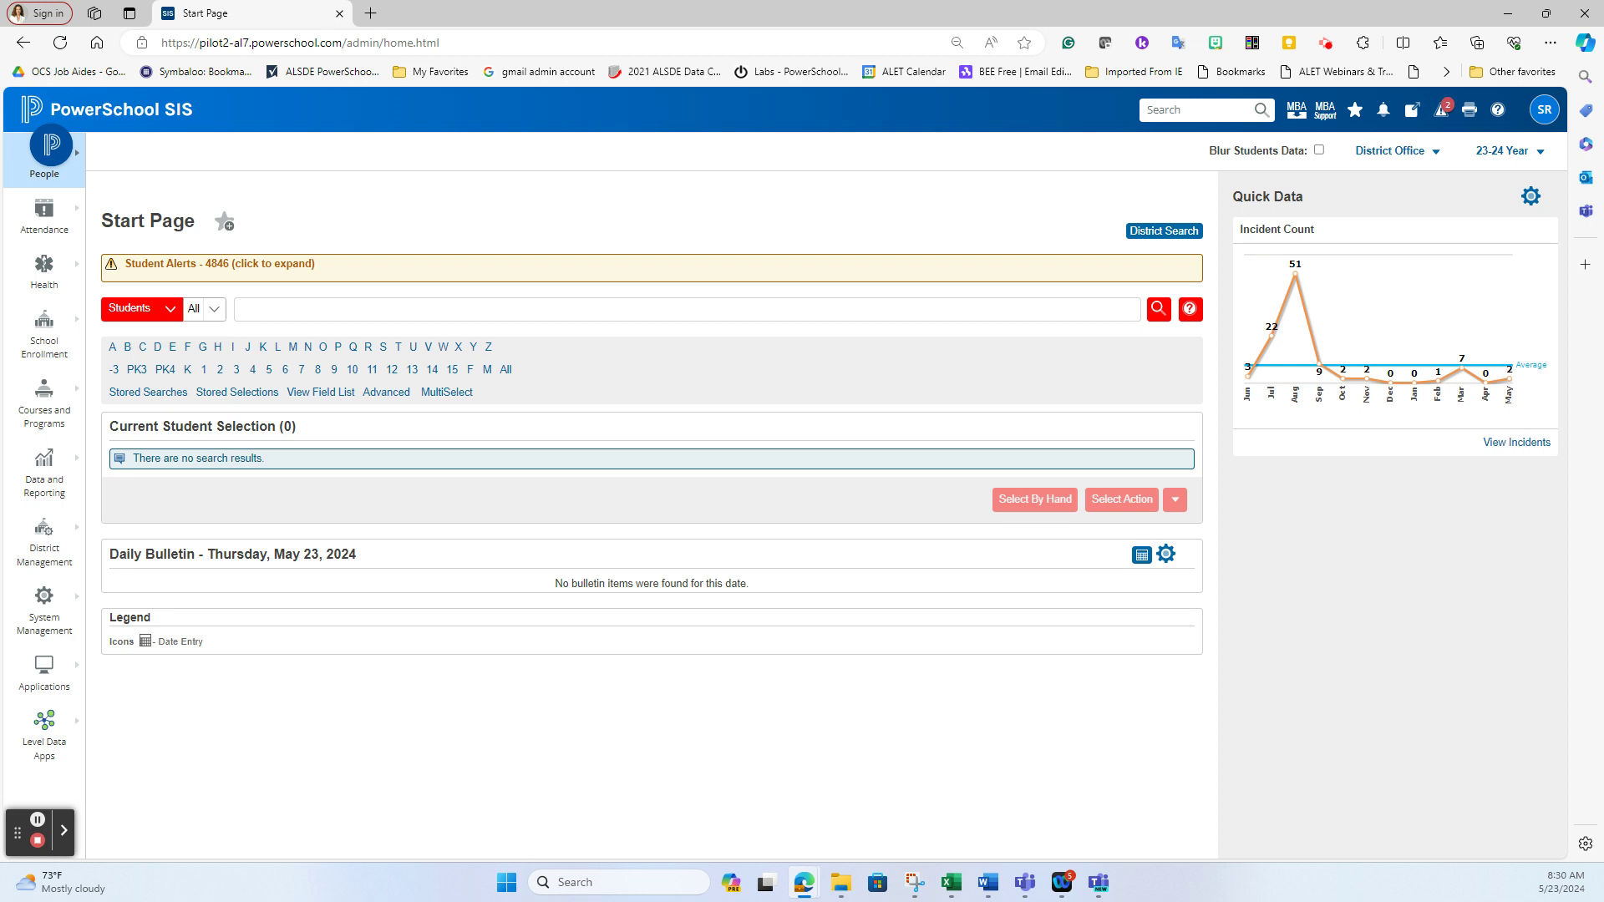
Minimize the InPrivate PowerTeacher window to reveal the district admin Start Page
mouse_move(803, 882)
left_click(958, 823)
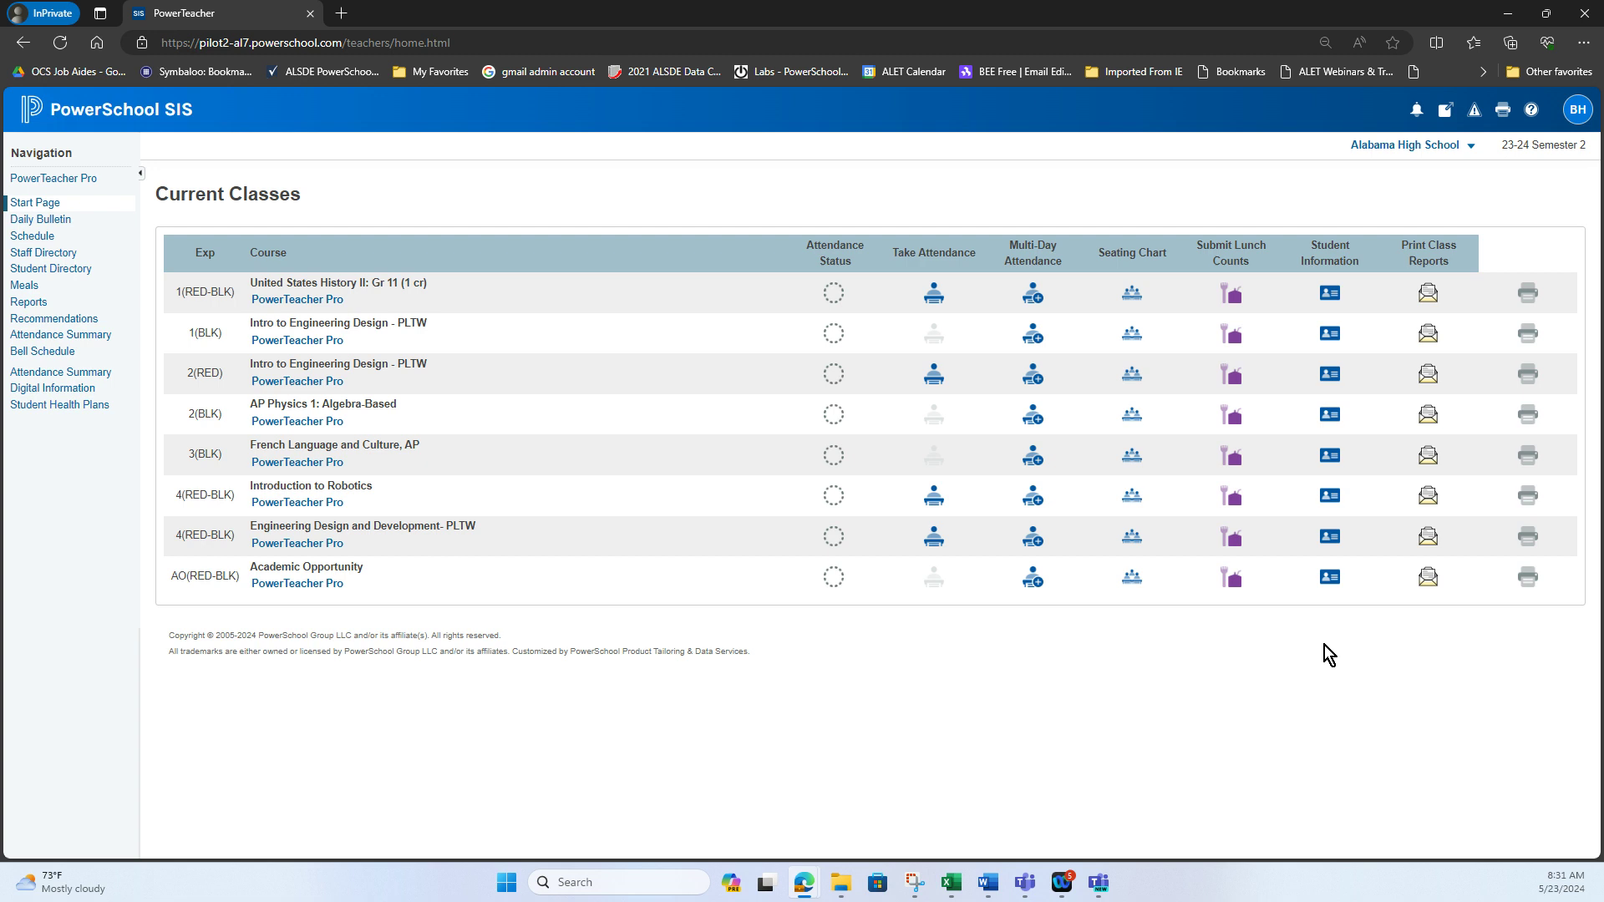
left_click(1512, 16)
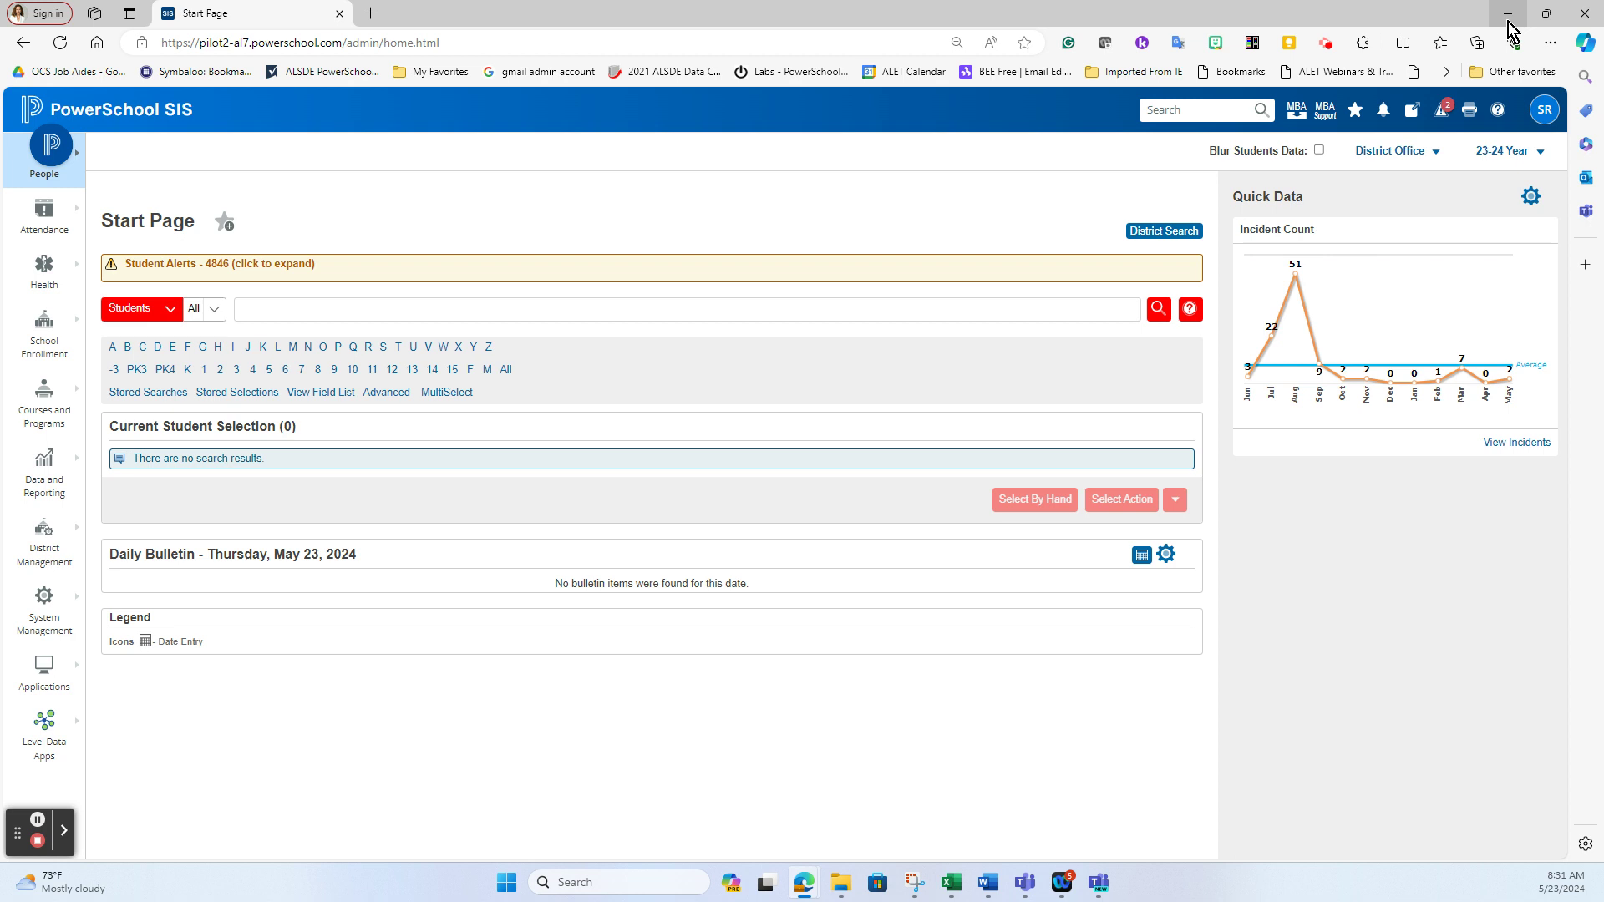
Switch to Alabama High School and open its Additional Preferences Default Term Level dropdown
left_click(1433, 154)
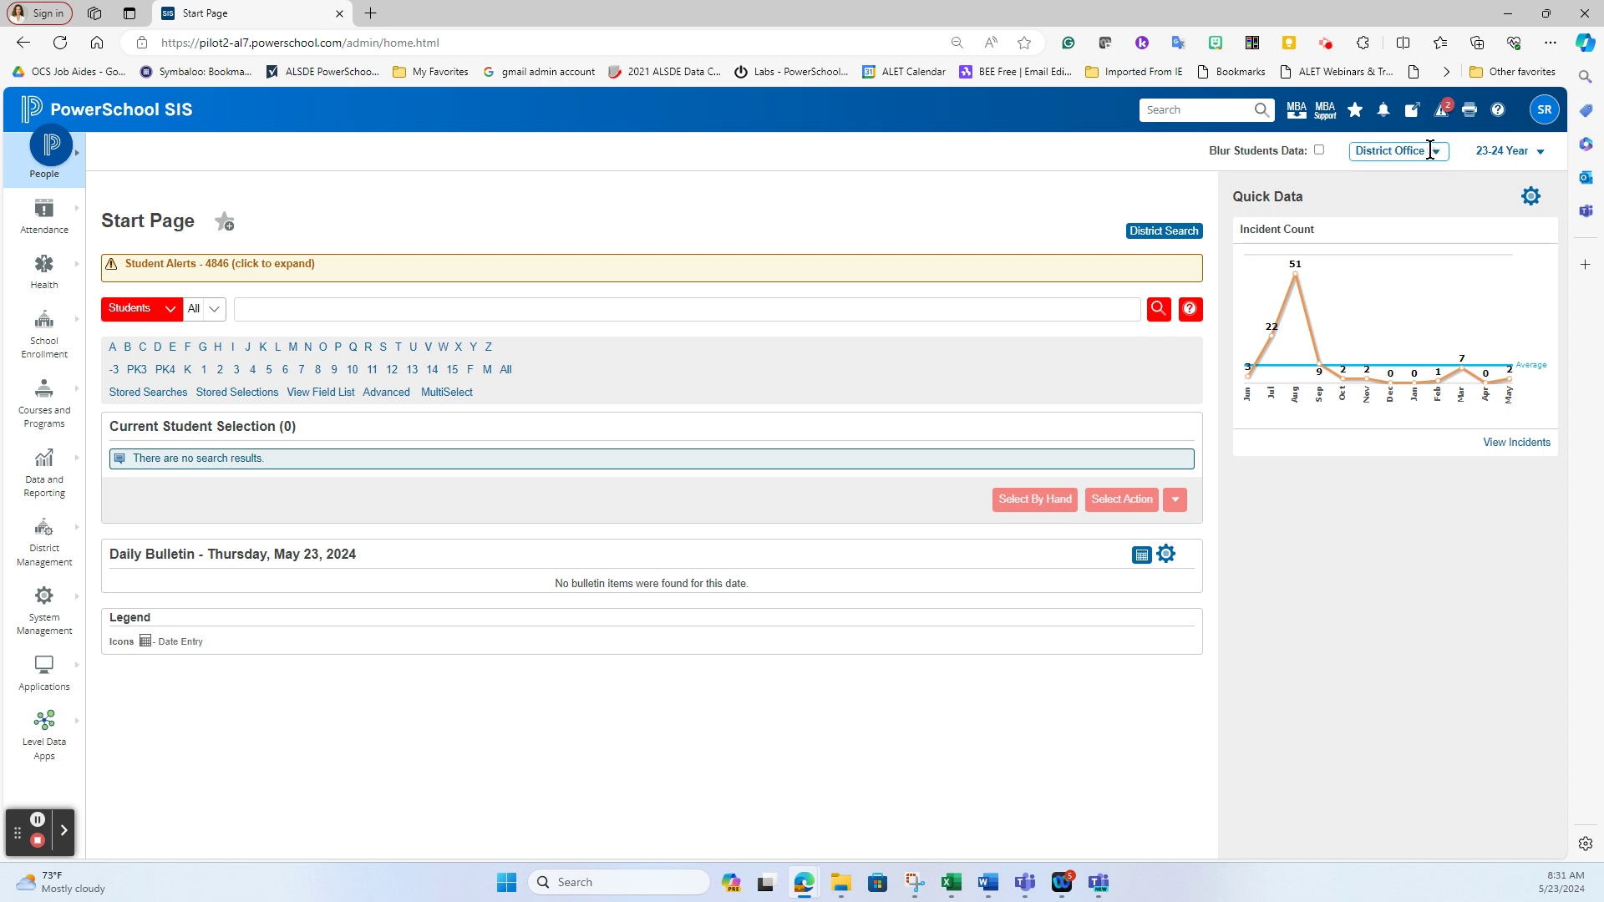
left_click(1340, 426)
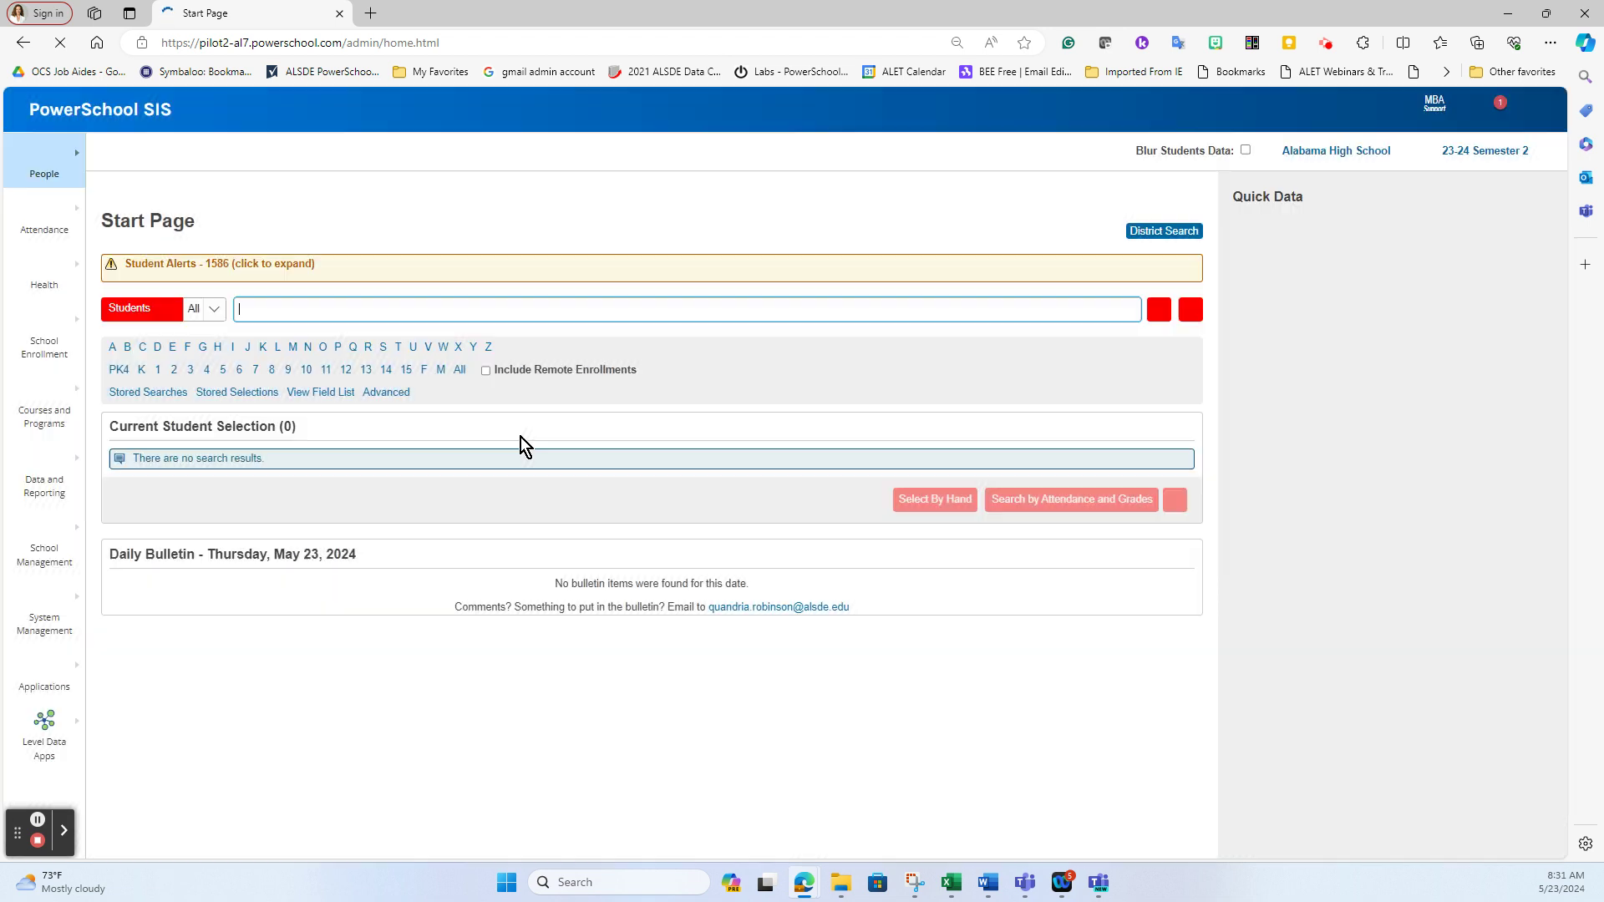
mouse_move(23, 566)
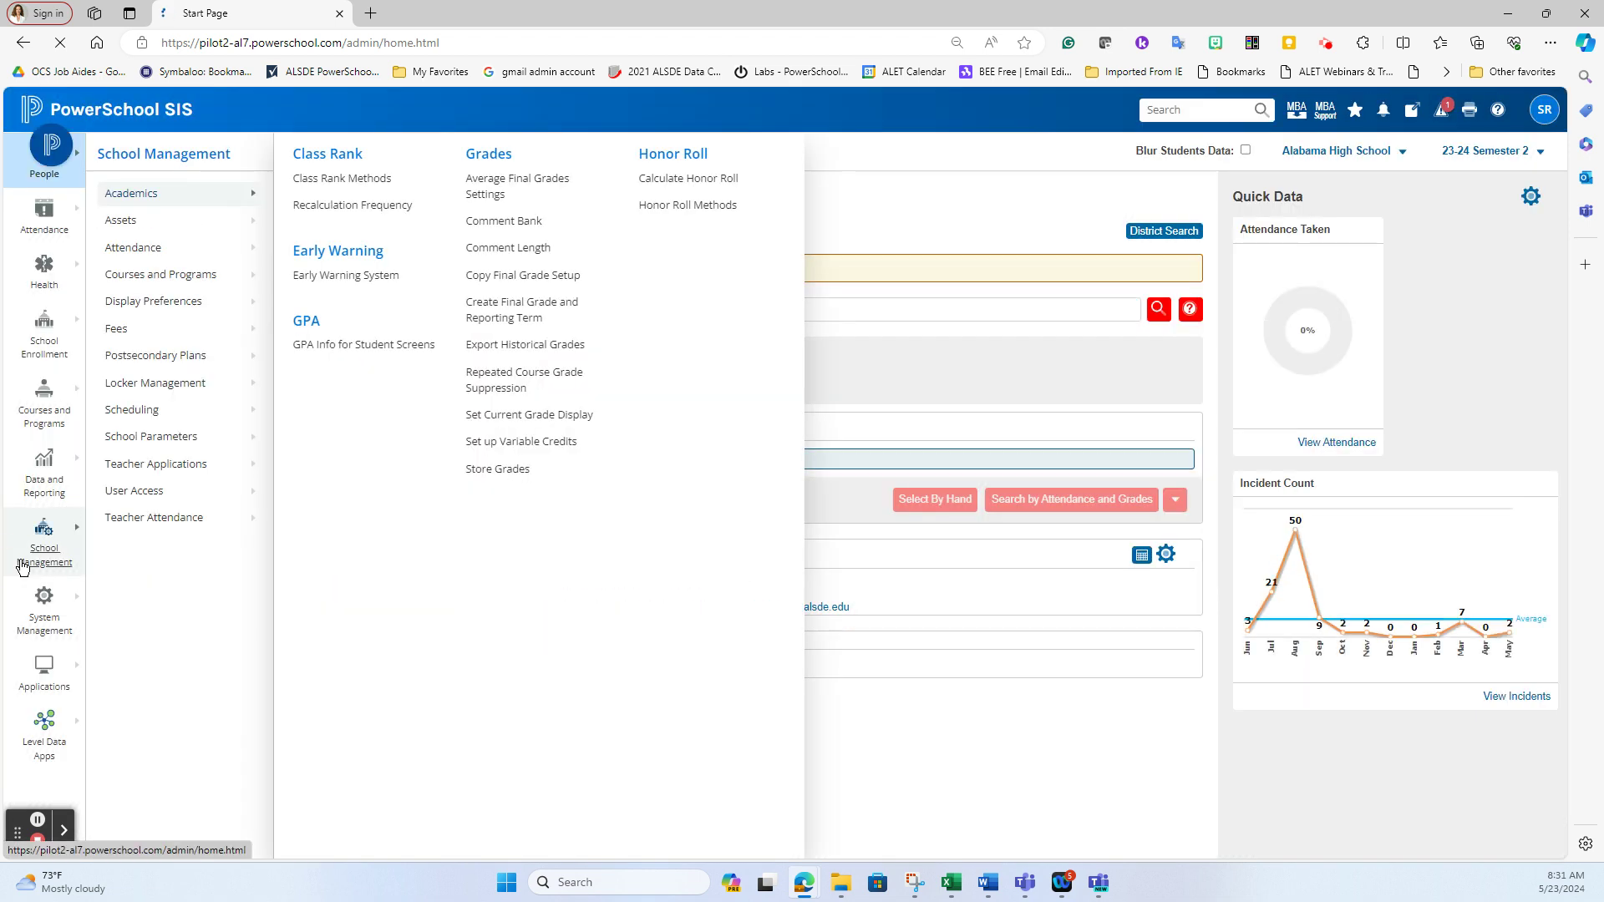
mouse_move(200, 302)
left_click(369, 365)
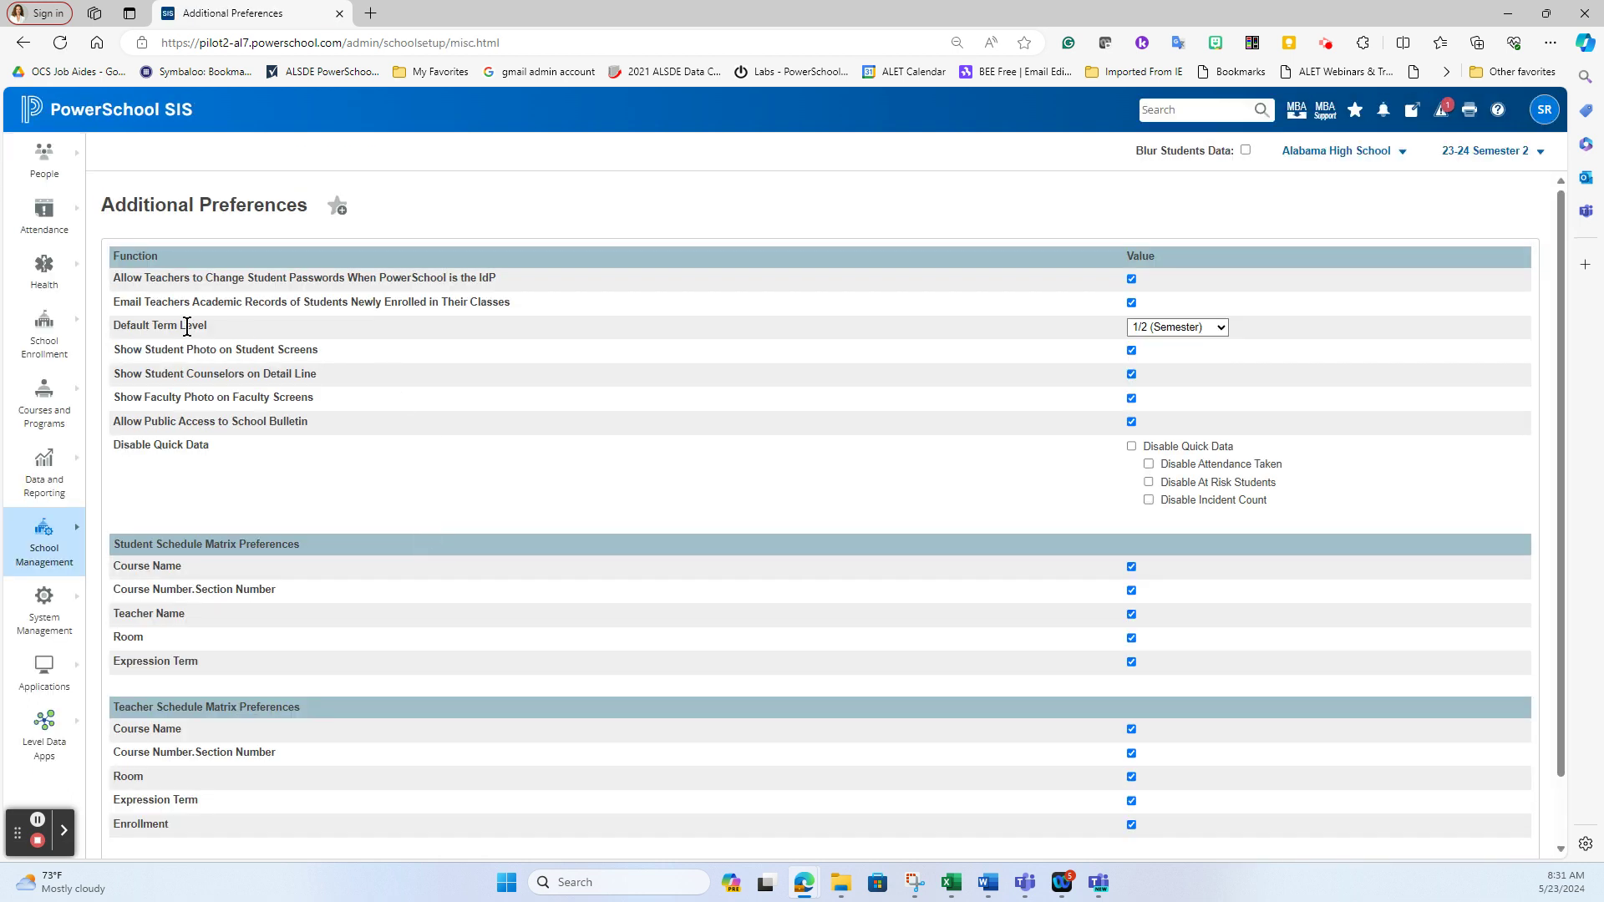
left_click_drag(234, 330, 105, 334)
left_click(142, 332)
left_click(1166, 333)
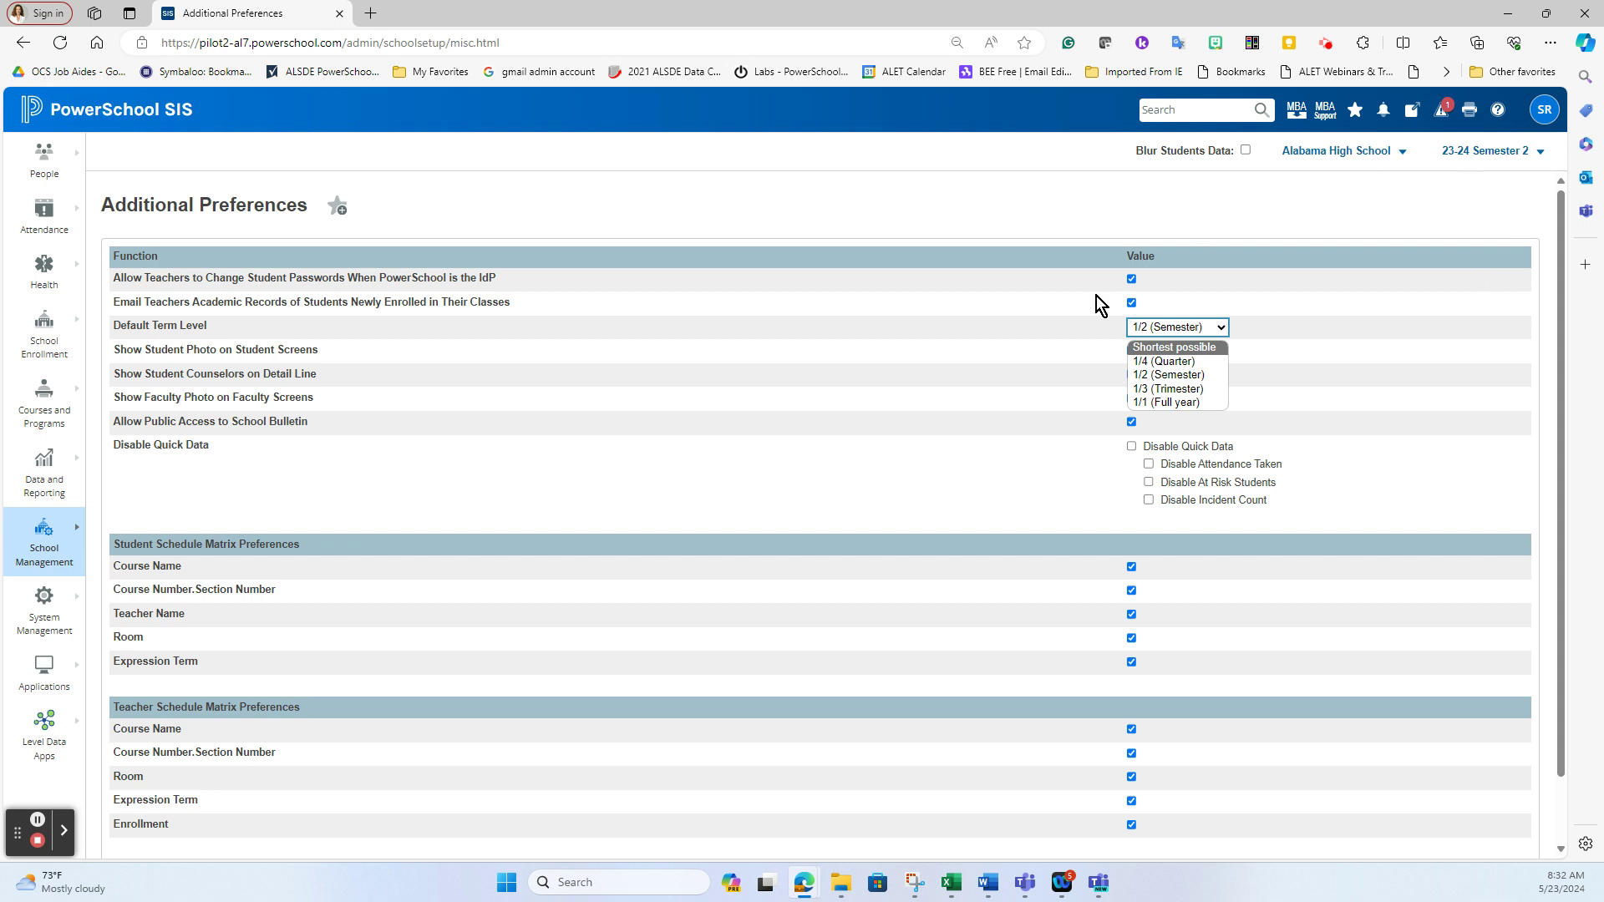
Change Default Term Level from 1/2 (Semester) to 1/1 (Full year) and submit
left_click(1161, 402)
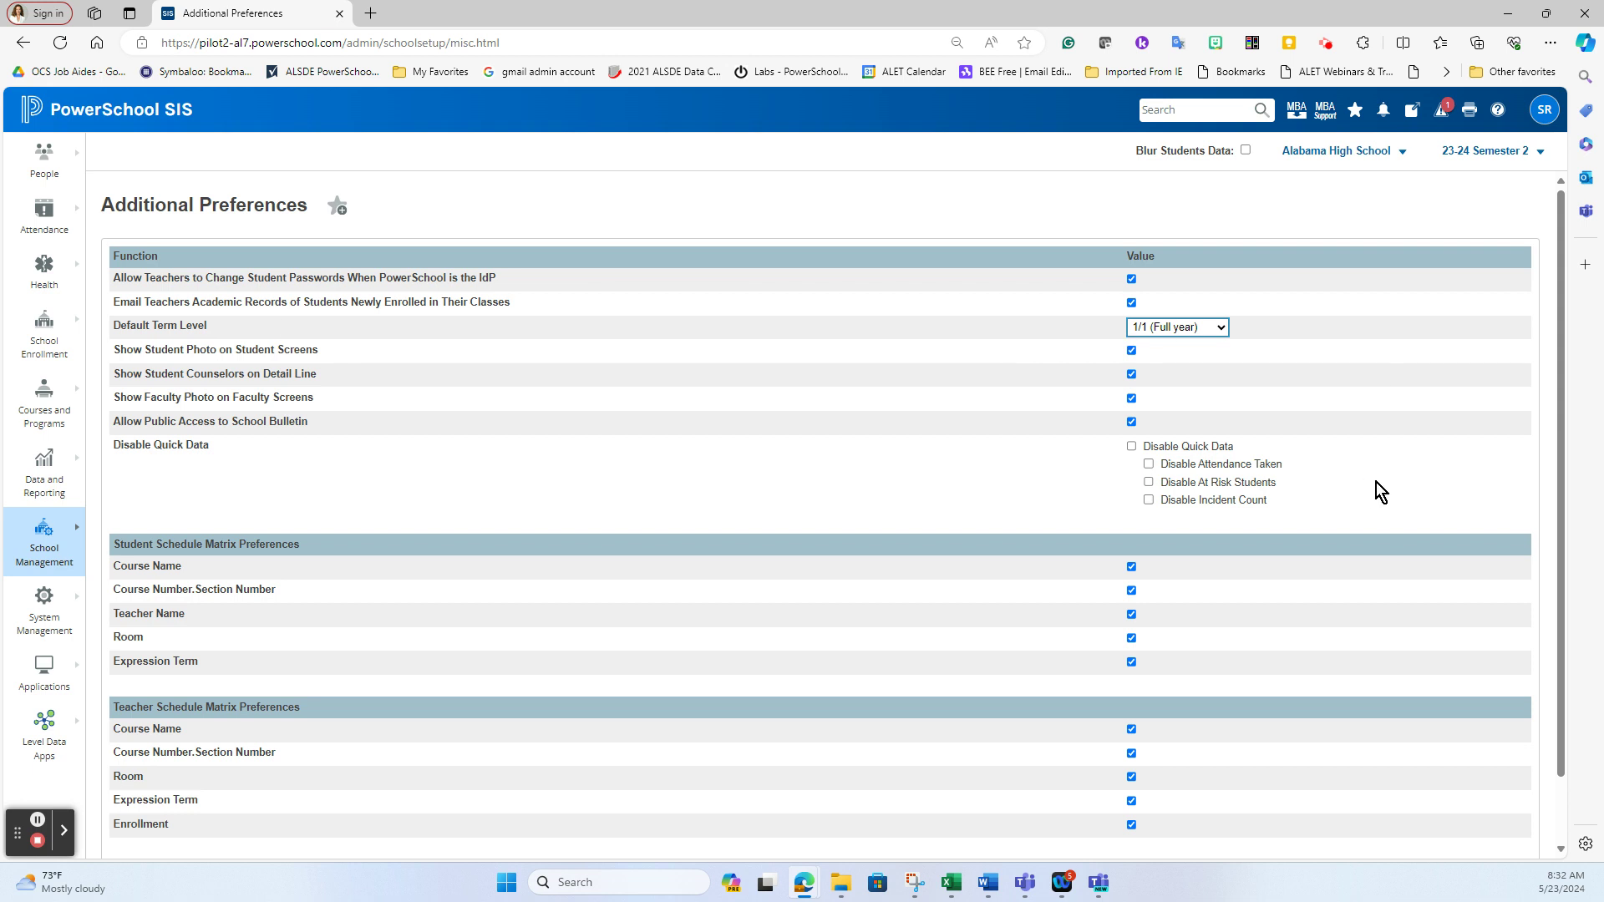
scroll(1380, 491, "down", 1)
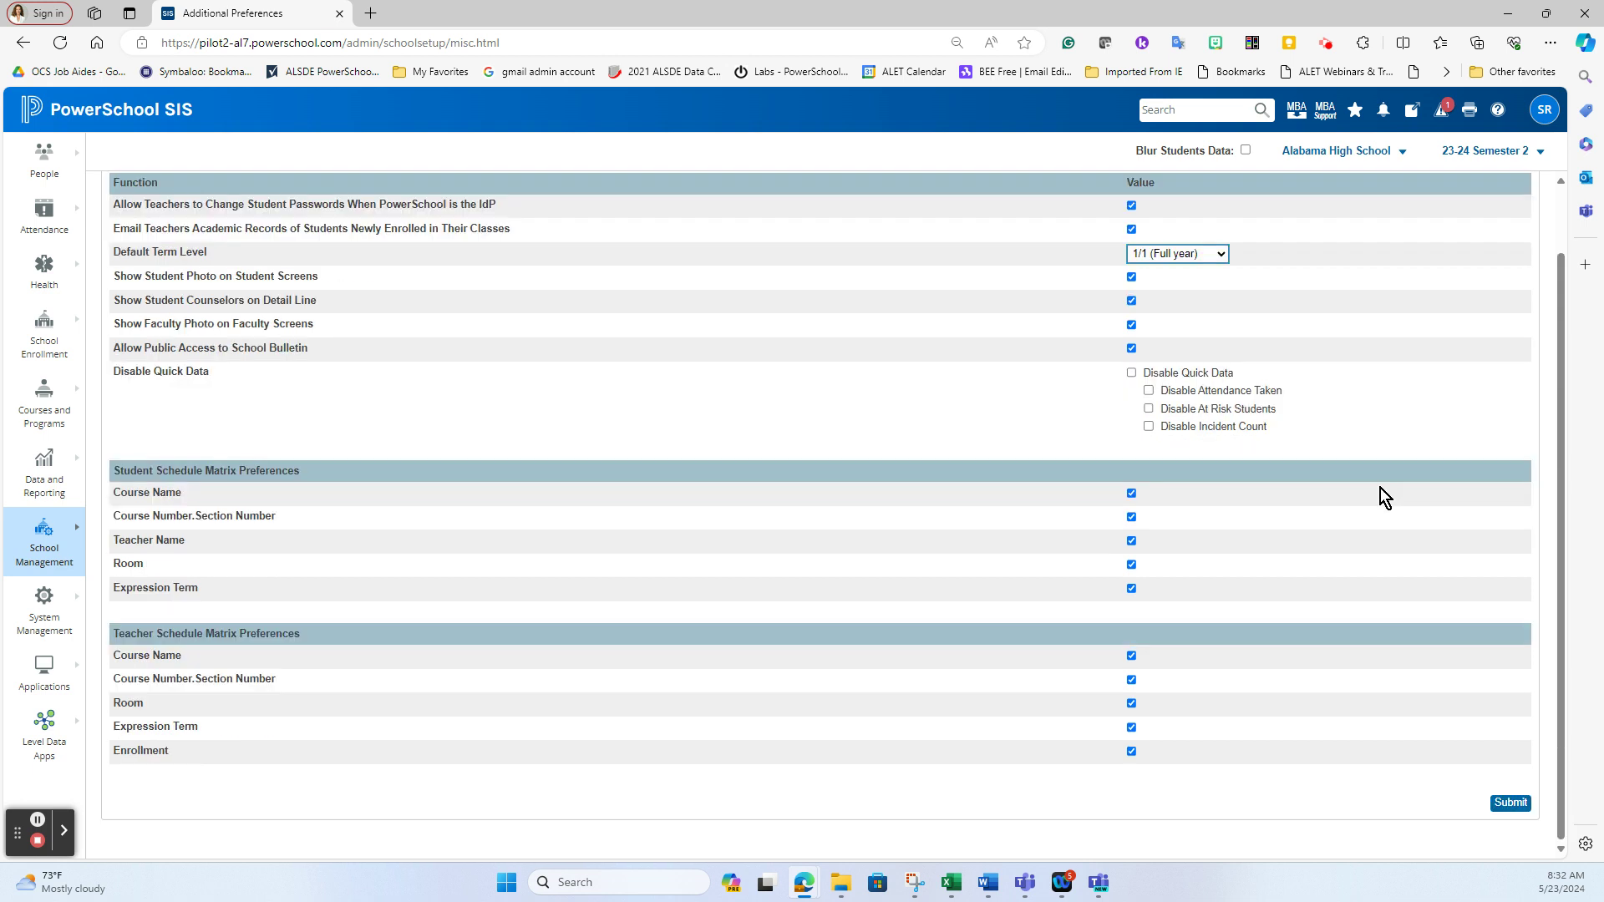
left_click(1512, 802)
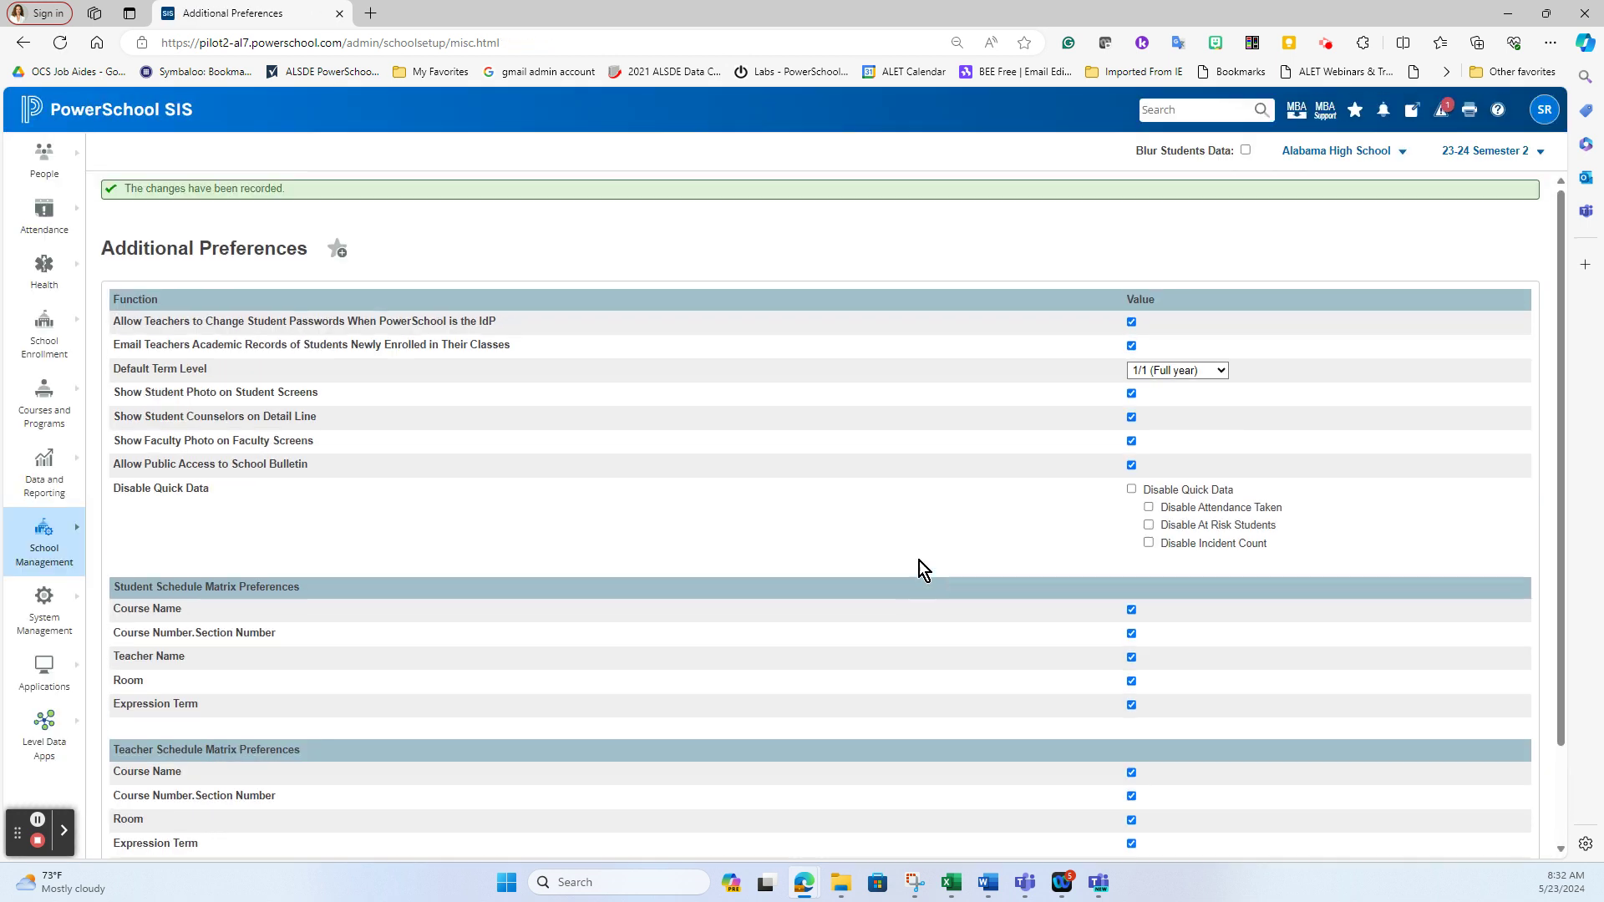
Sign the teacher out of the PowerTeacher portal
mouse_move(804, 882)
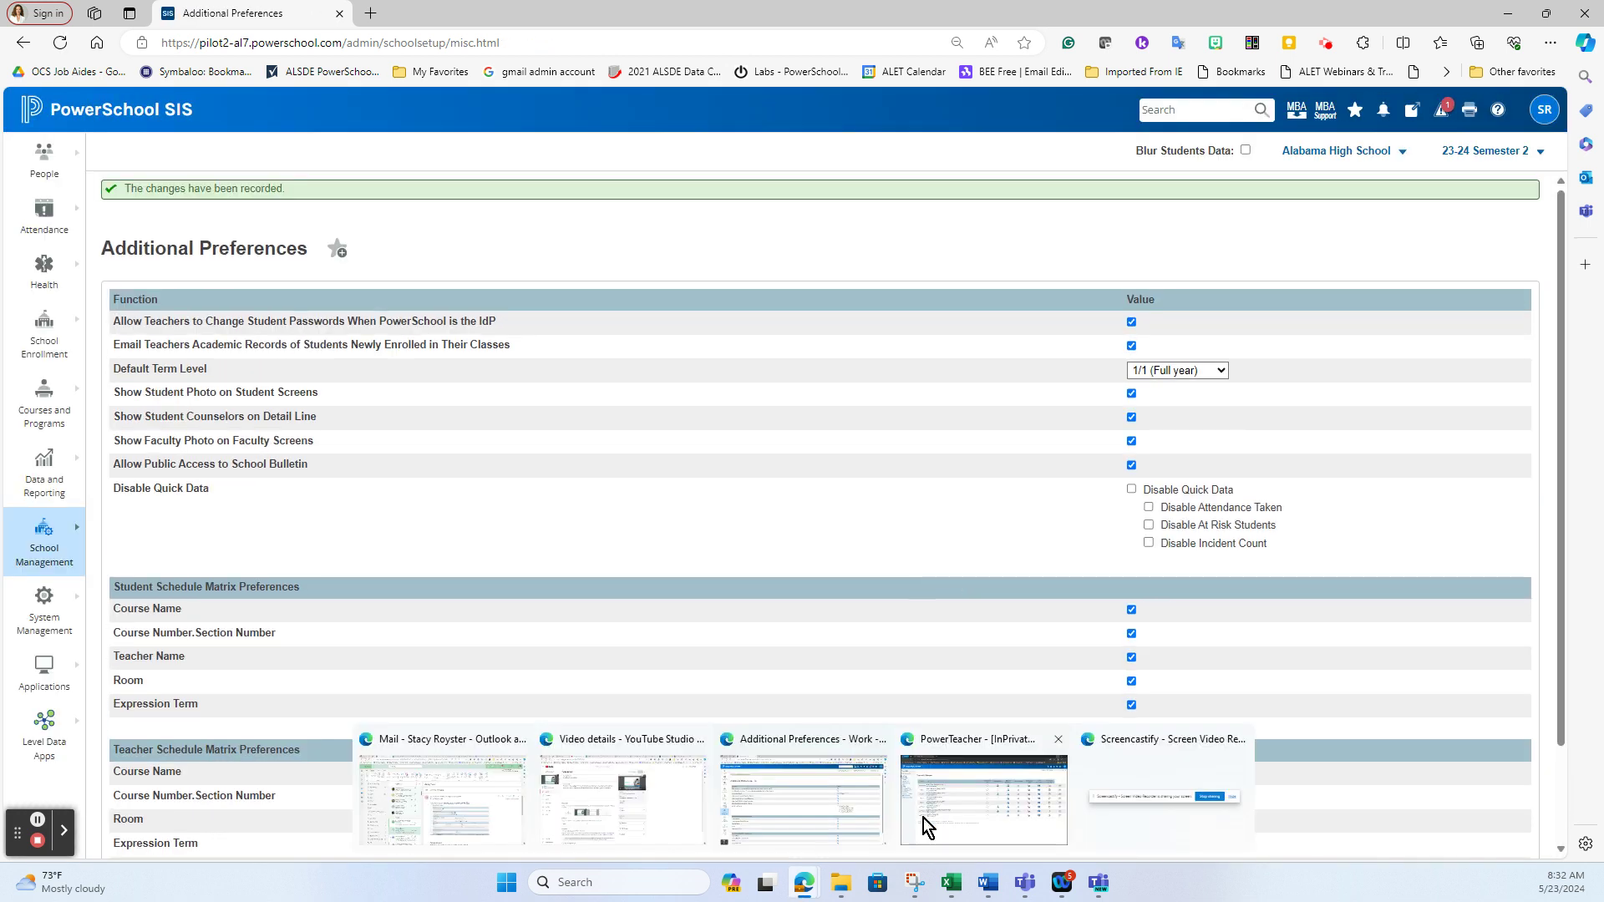
left_click(964, 808)
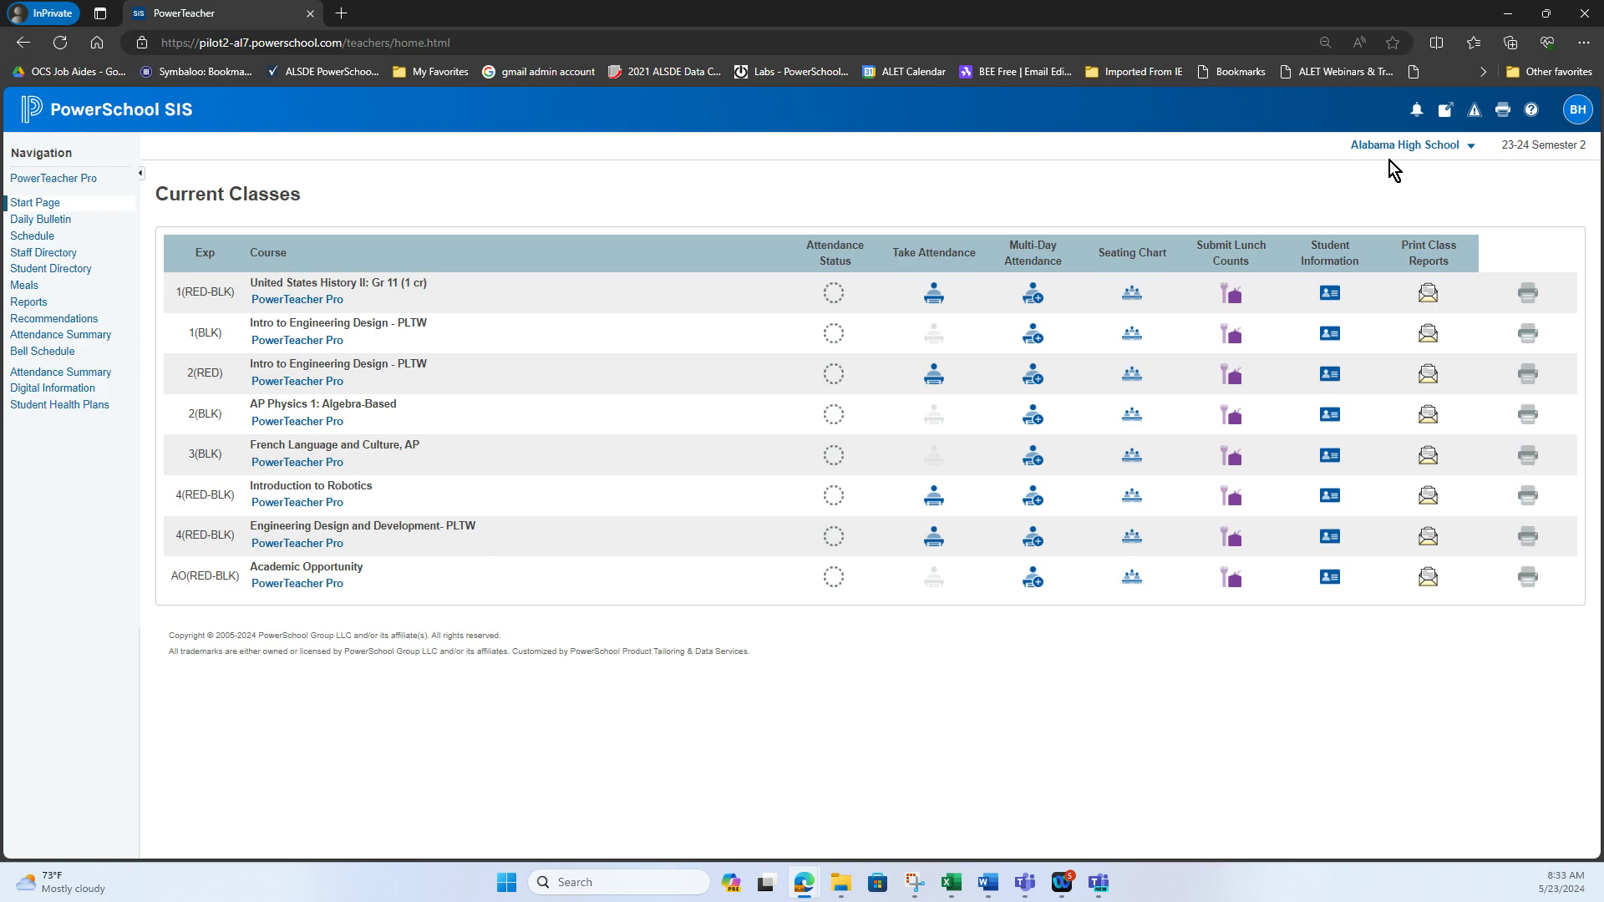
left_click(1577, 110)
left_click(1476, 183)
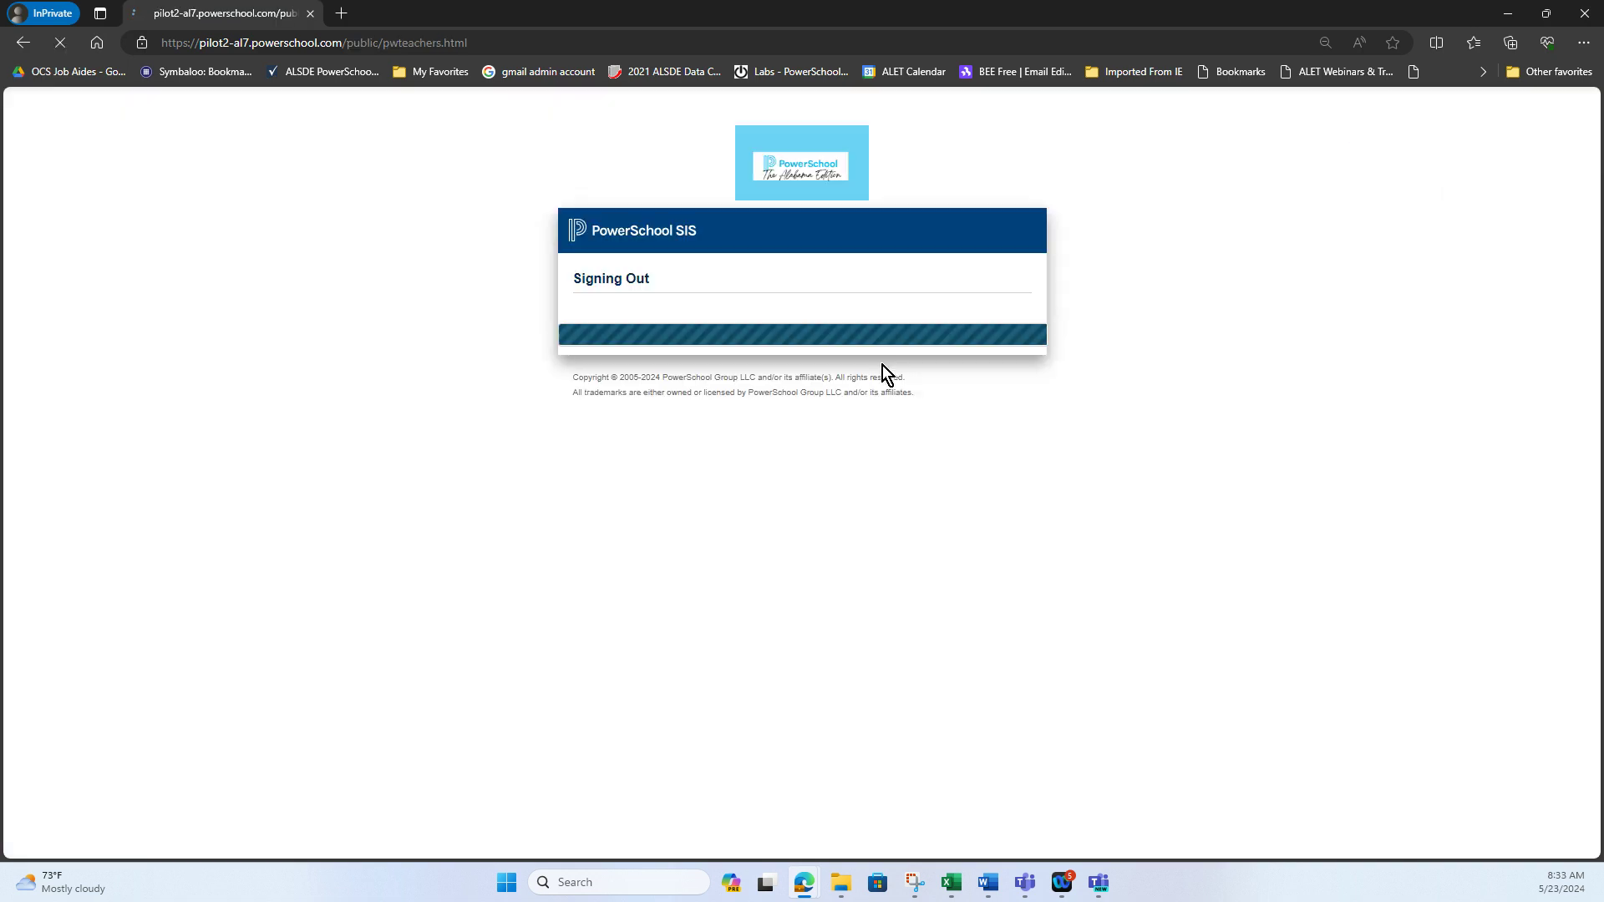
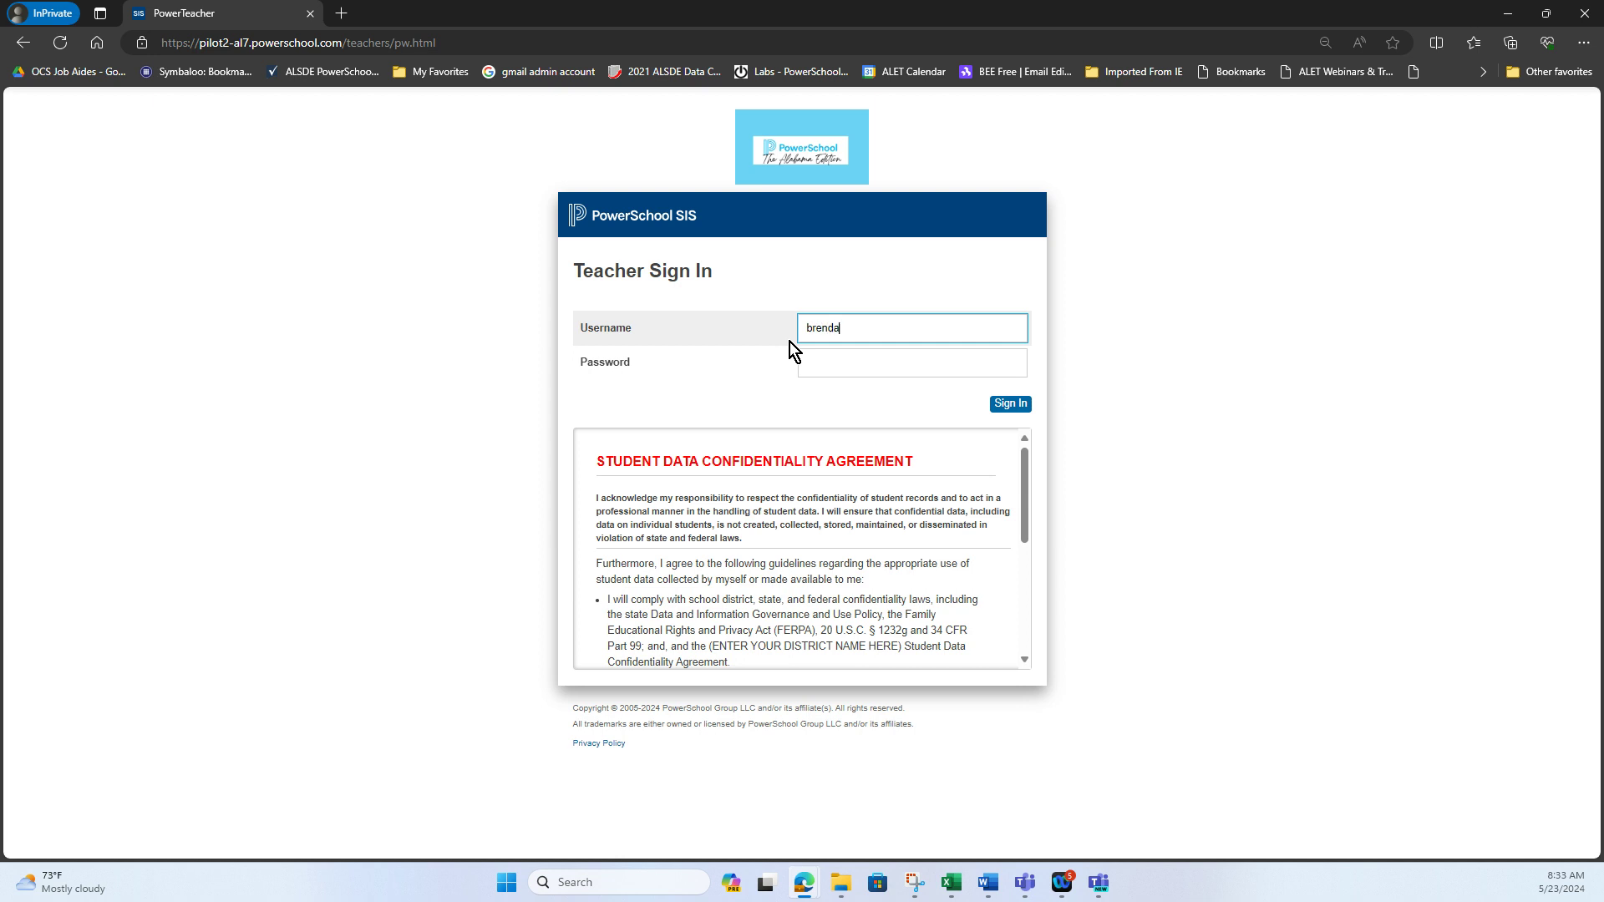
Sign back in with the teacher's username and password, review Current Classes, then minimize the portal
key("Tab")
type("•")
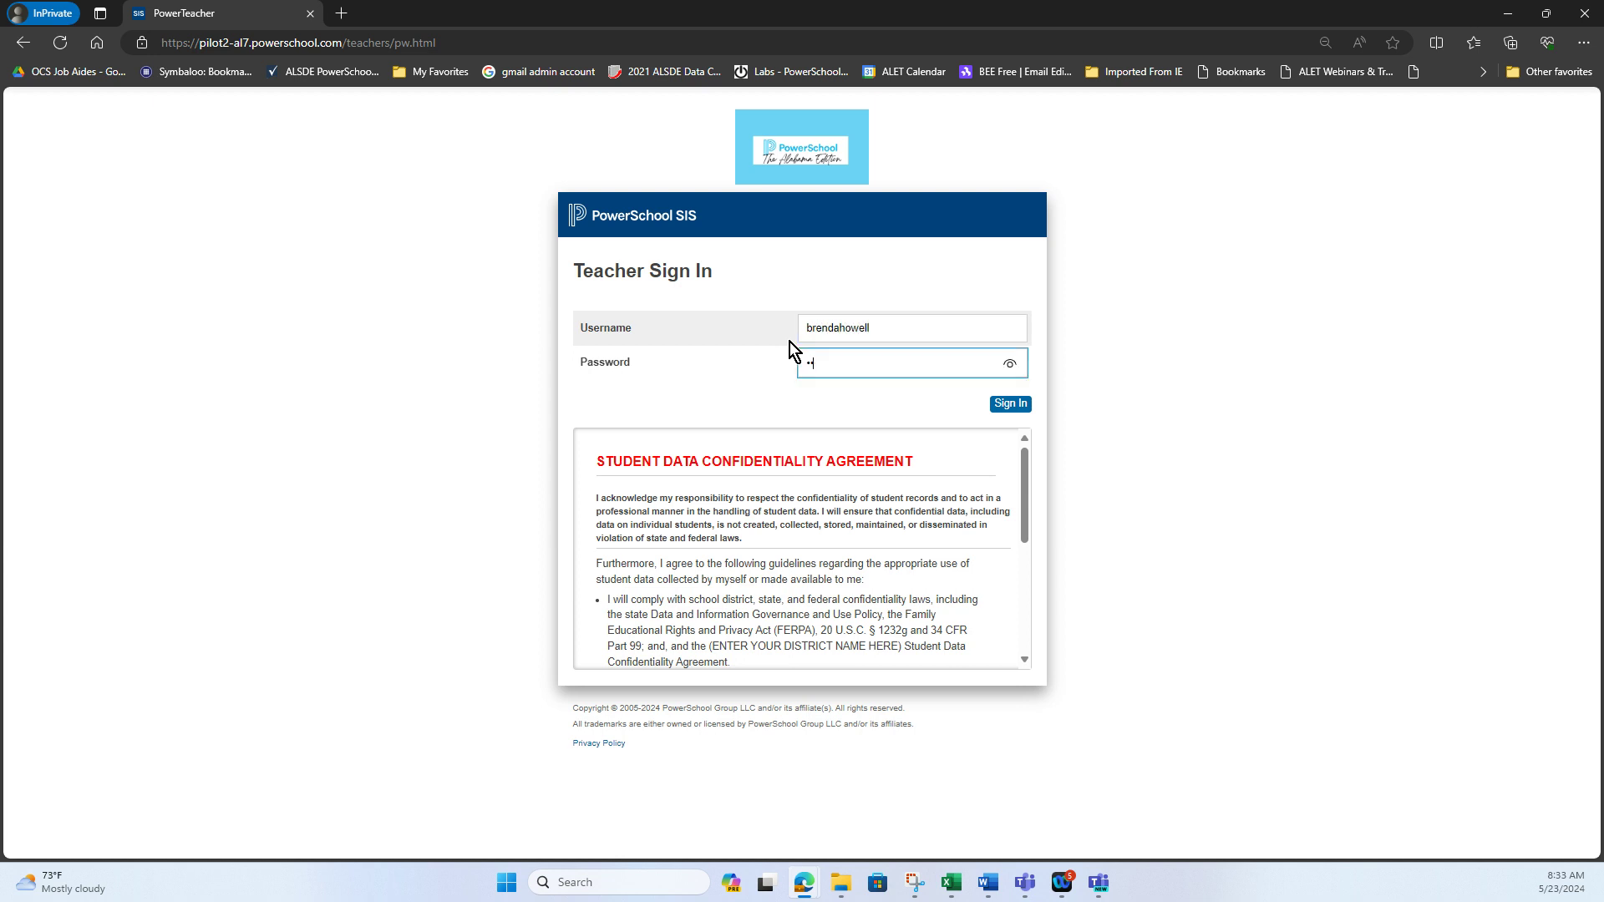
type("••••••••••••")
left_click(1002, 411)
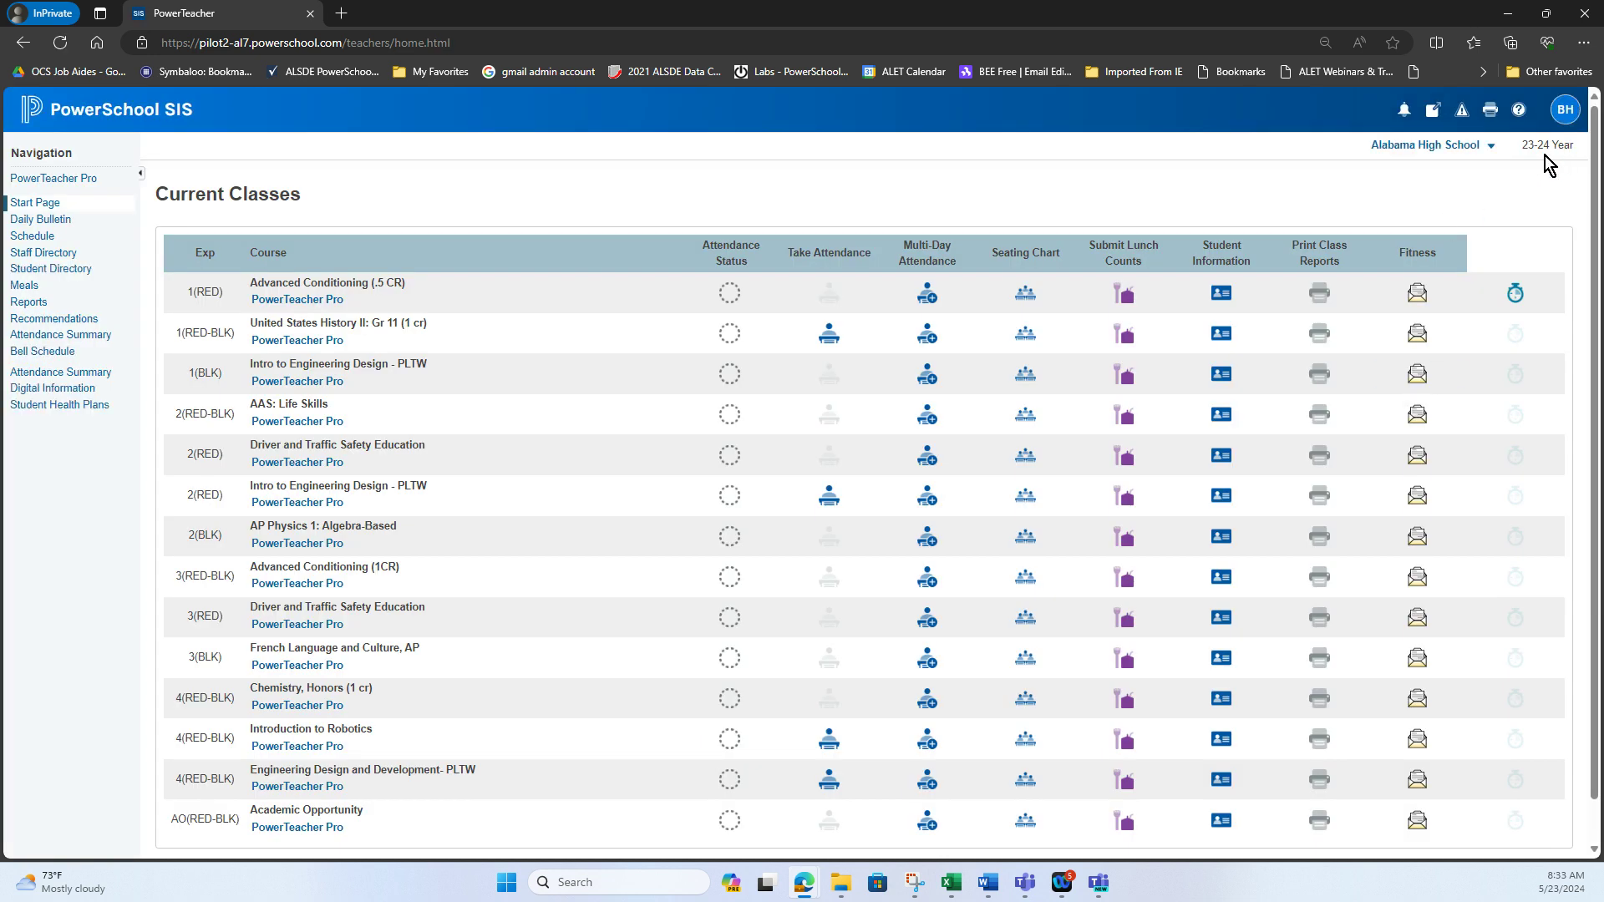
scroll(966, 357, "down", 1)
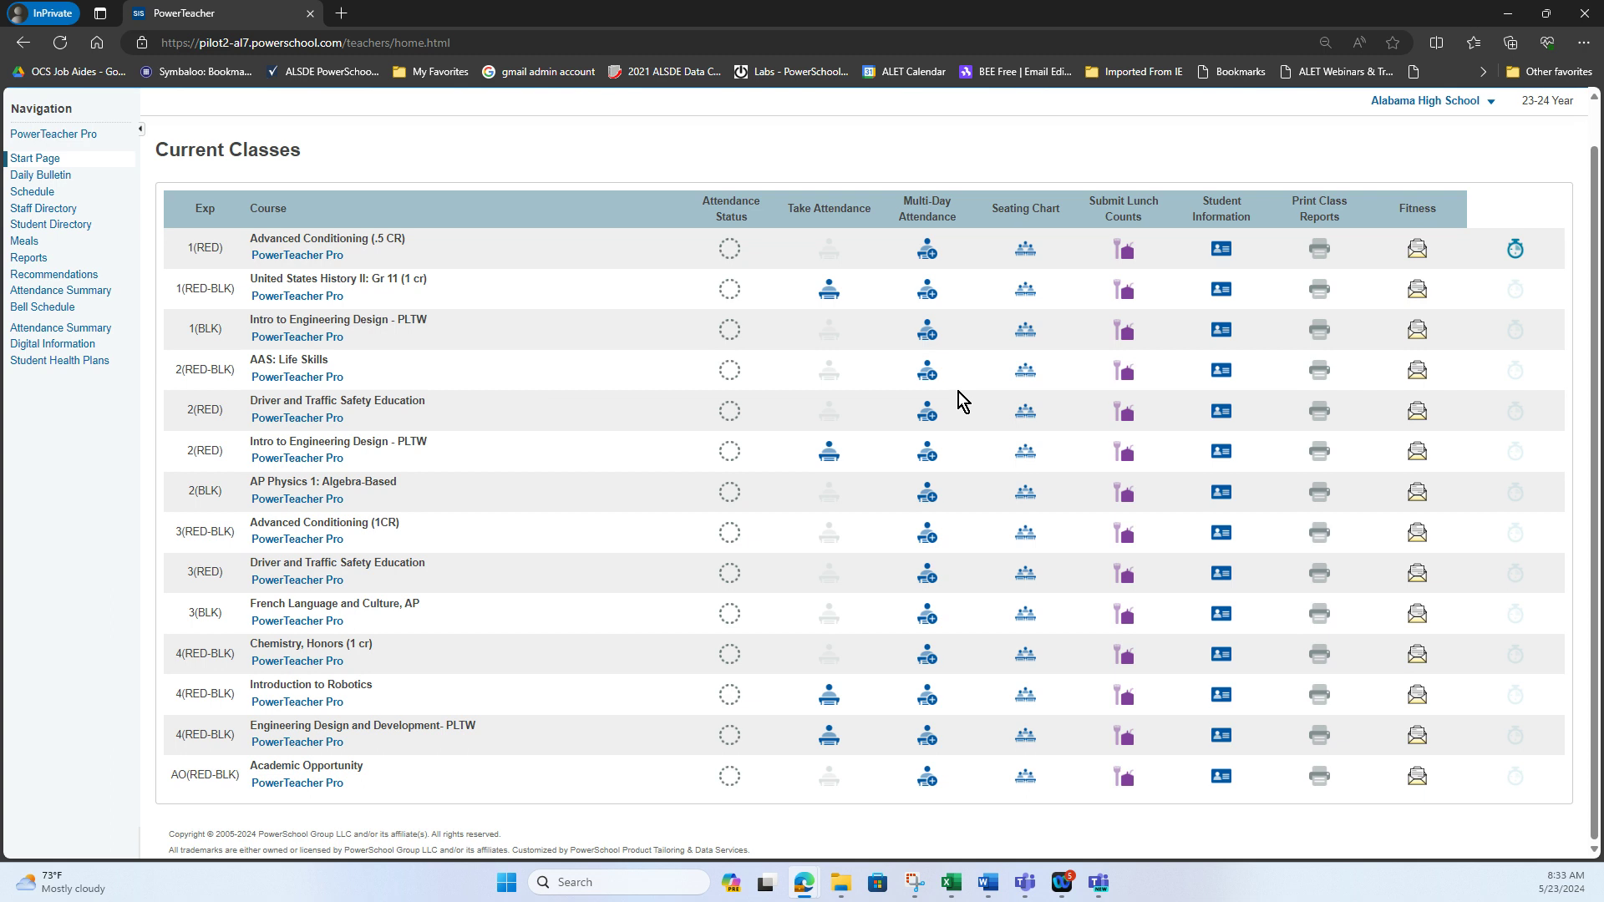
scroll(958, 392, "up", 1)
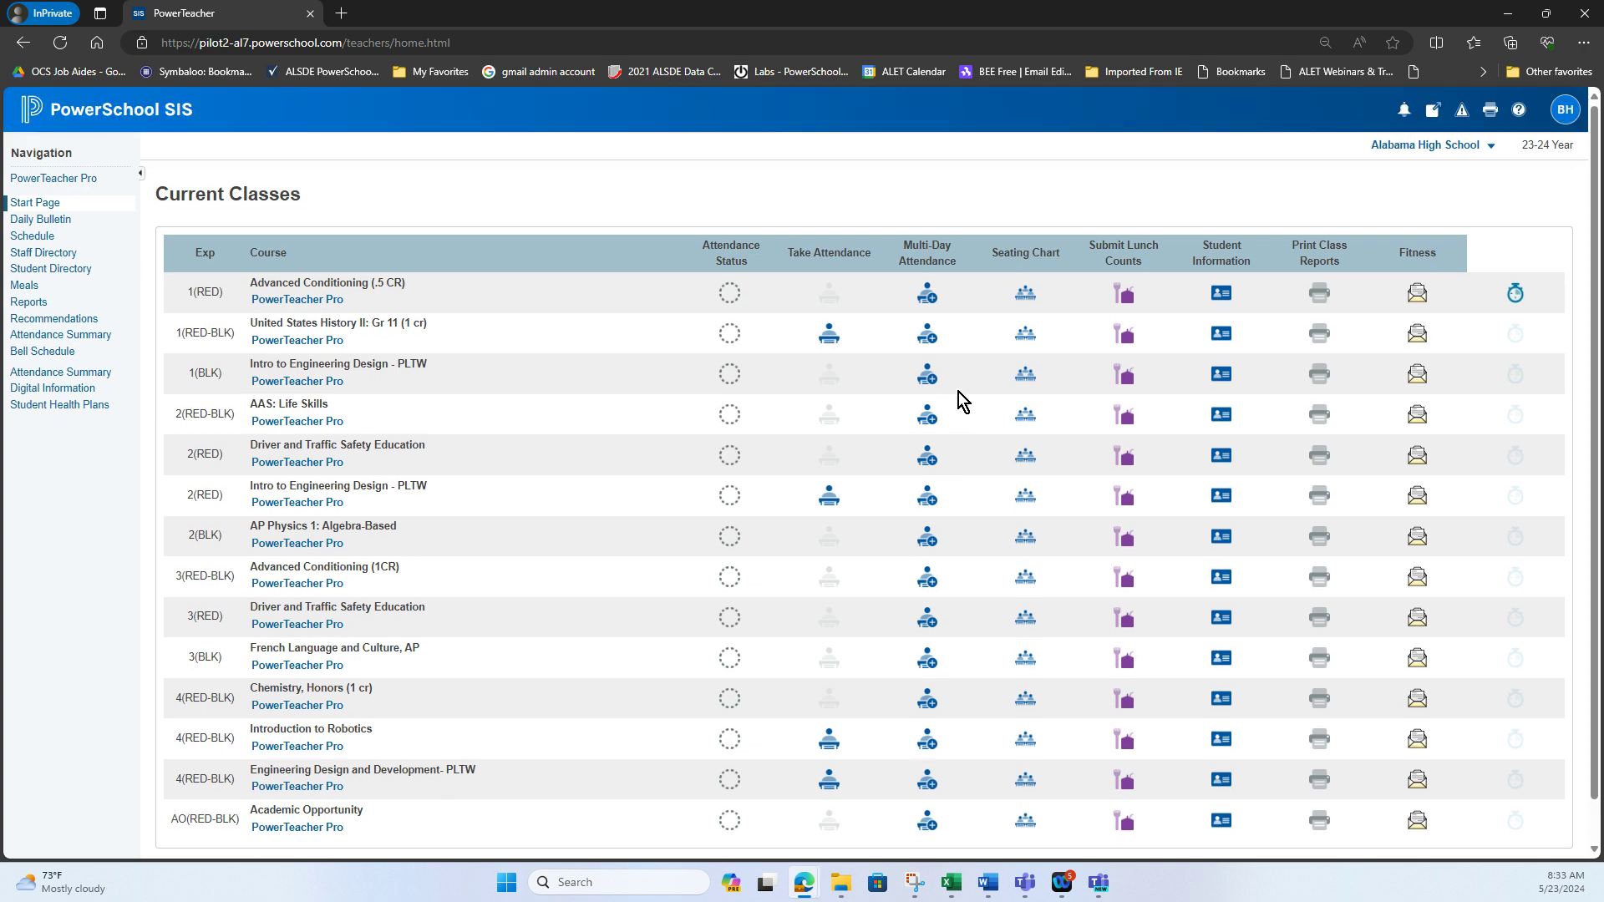
left_click(1522, 12)
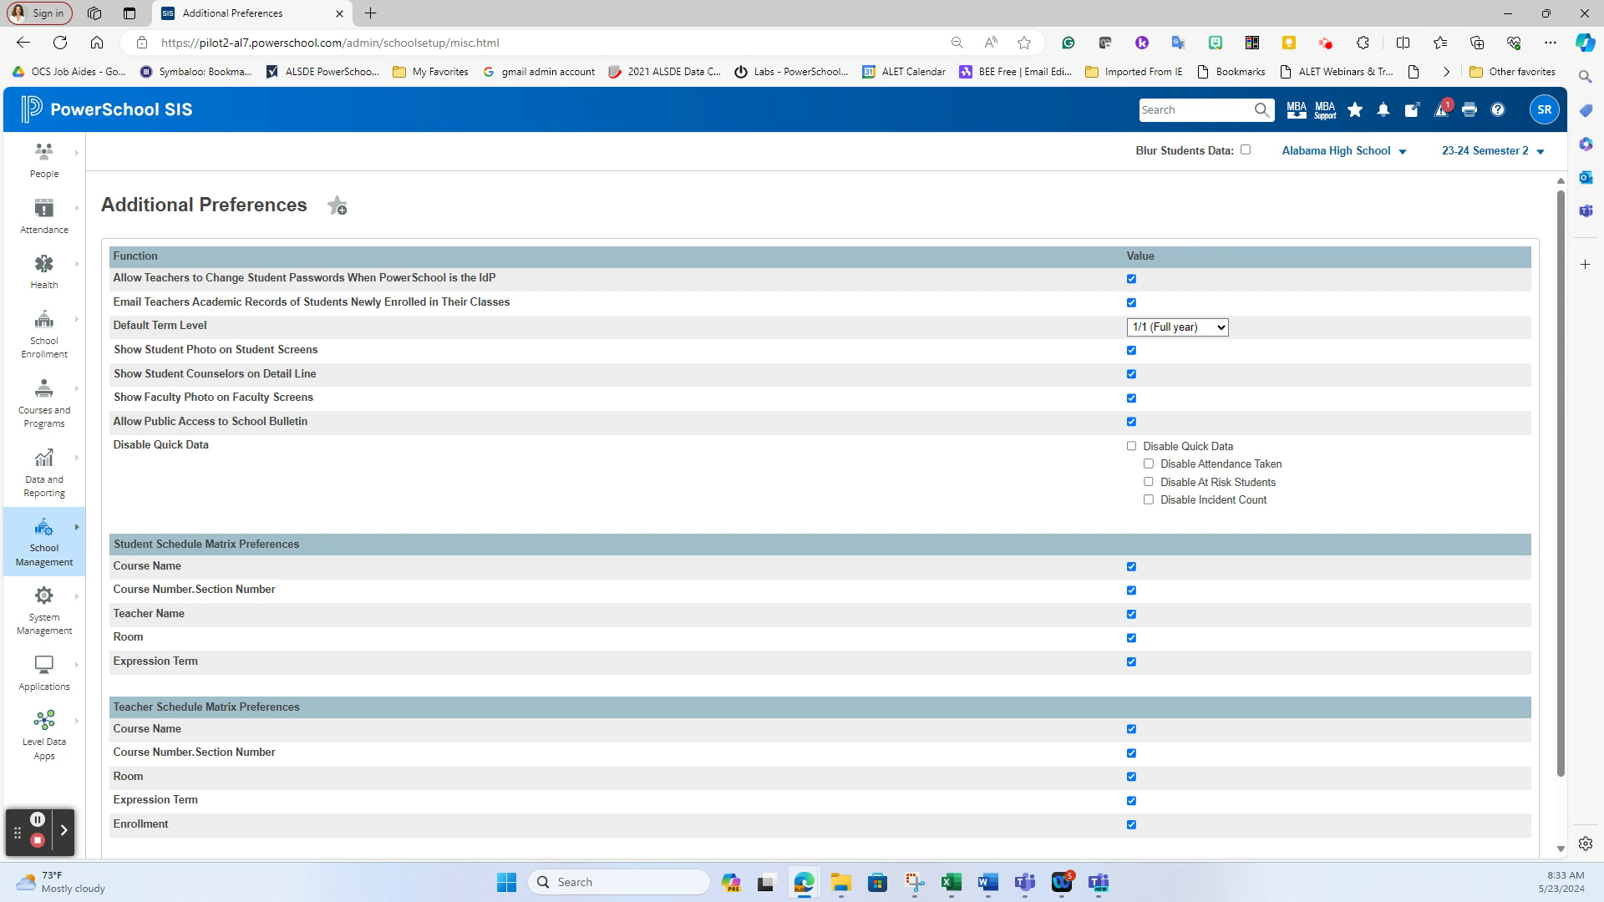
Reload the page and switch the school selector from Alabama High School to District Office
left_click(58, 43)
left_click(1384, 152)
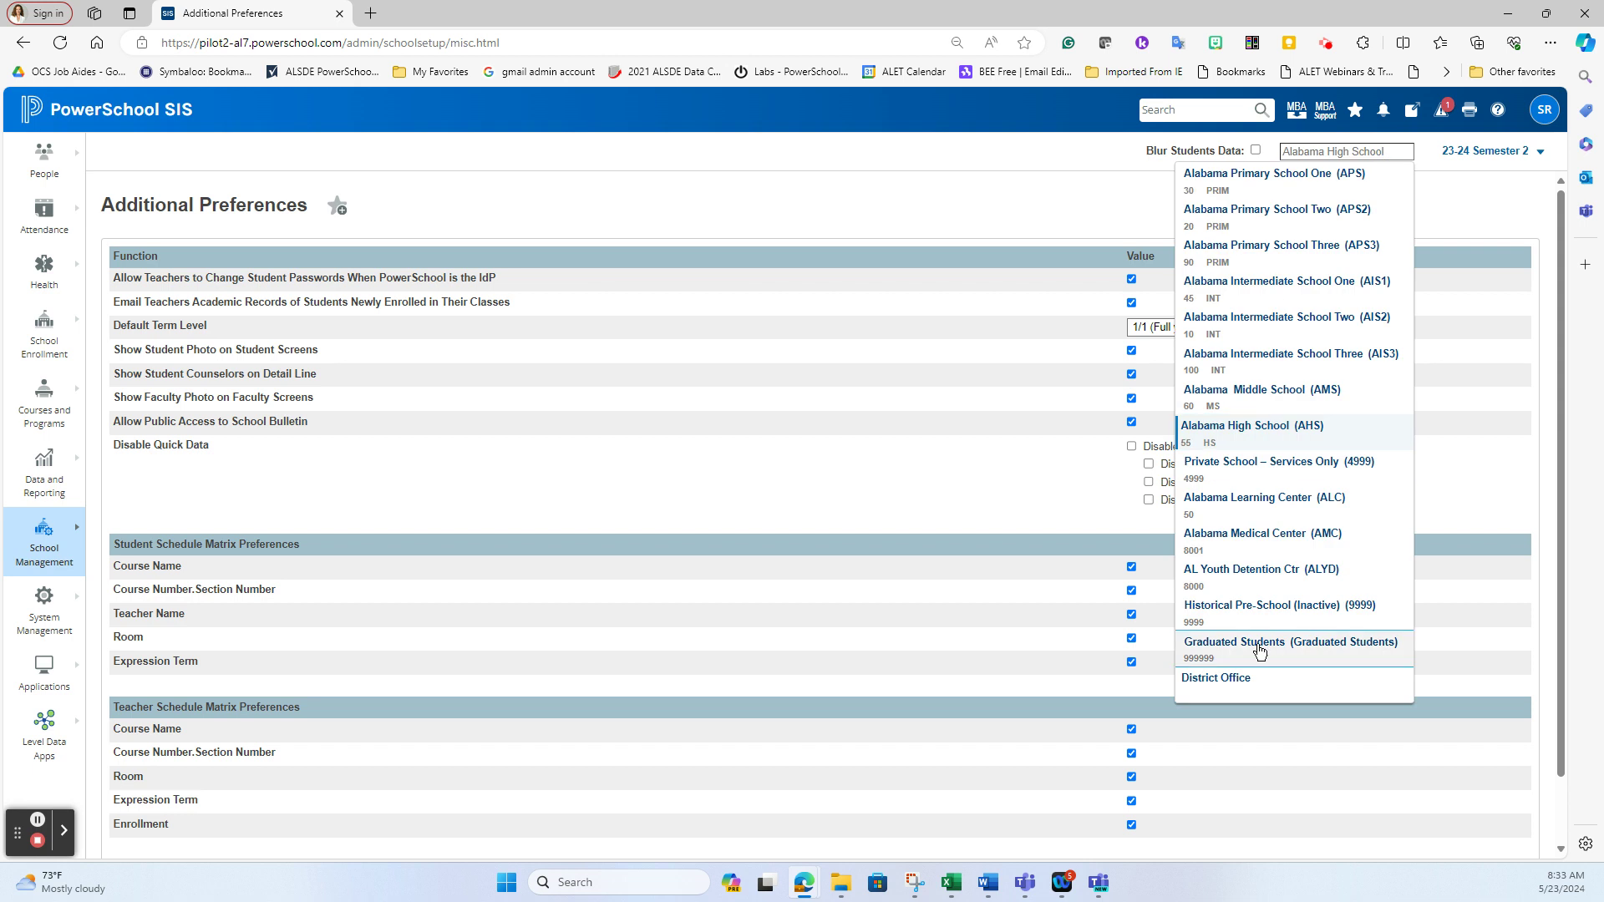
left_click(1247, 678)
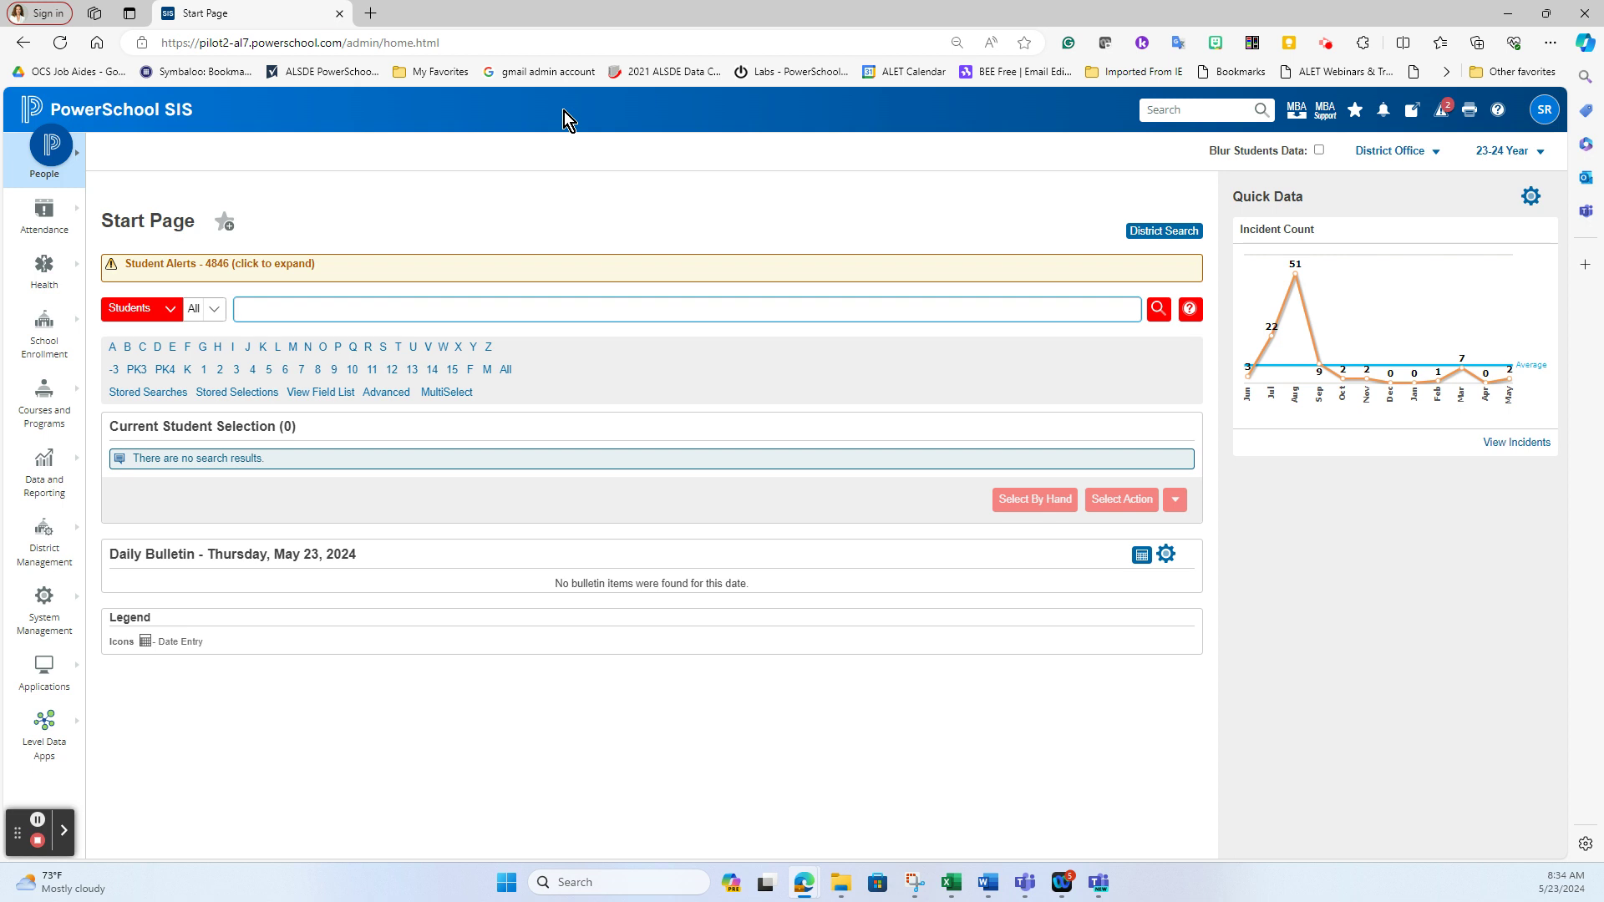
left_click(41, 544)
Open the district's Additional System Preferences and find Default Term When Between School Years
mouse_move(159, 411)
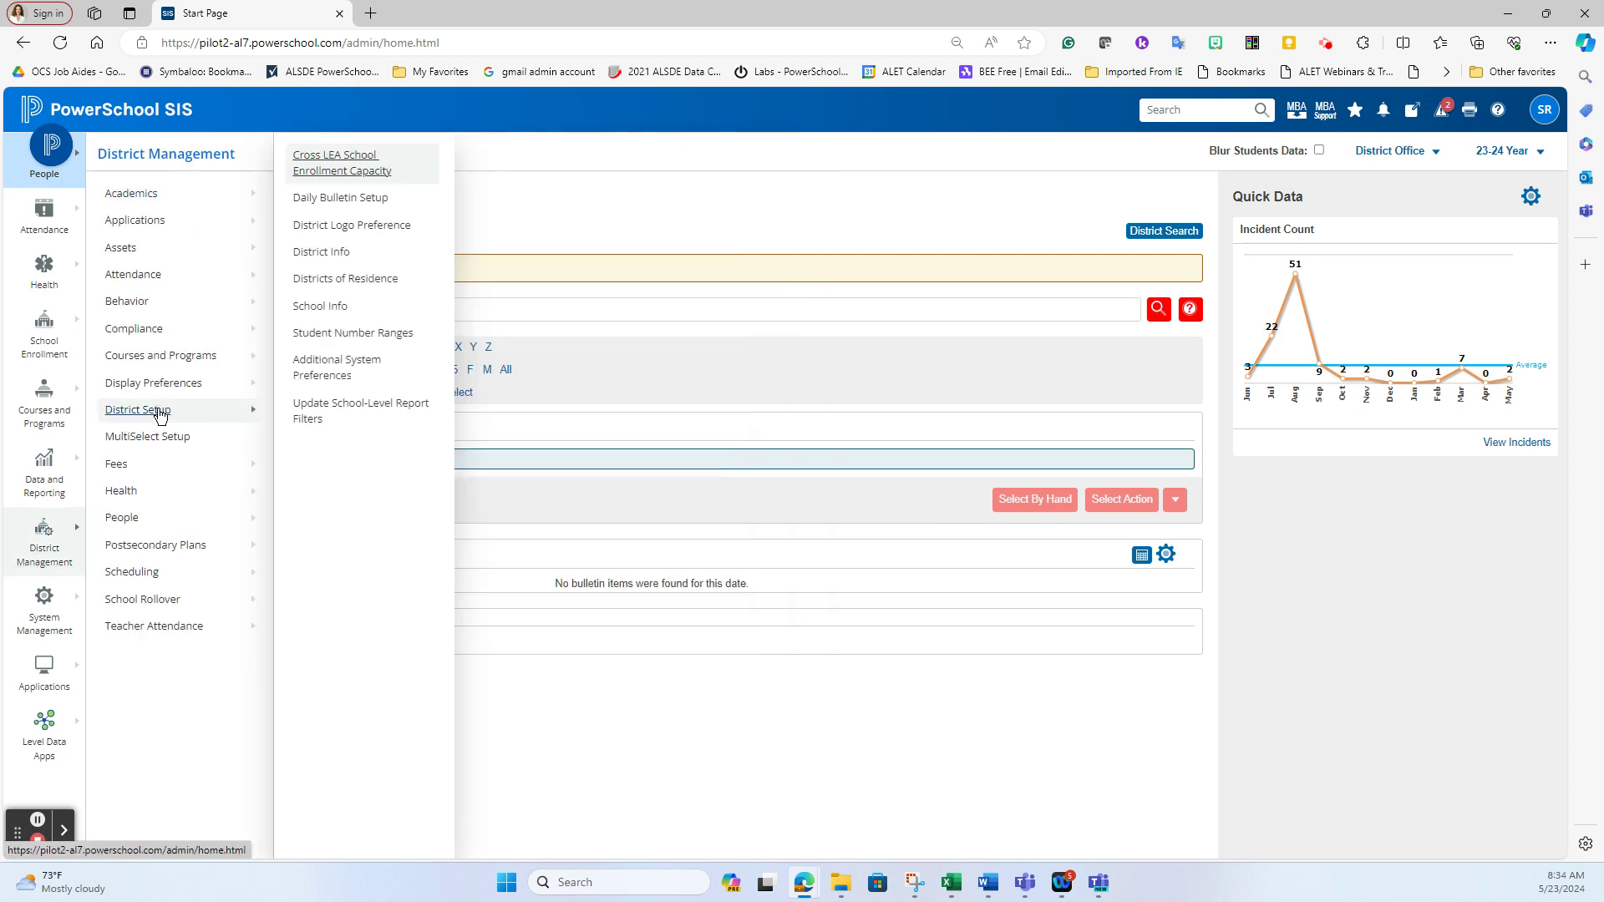
left_click(338, 372)
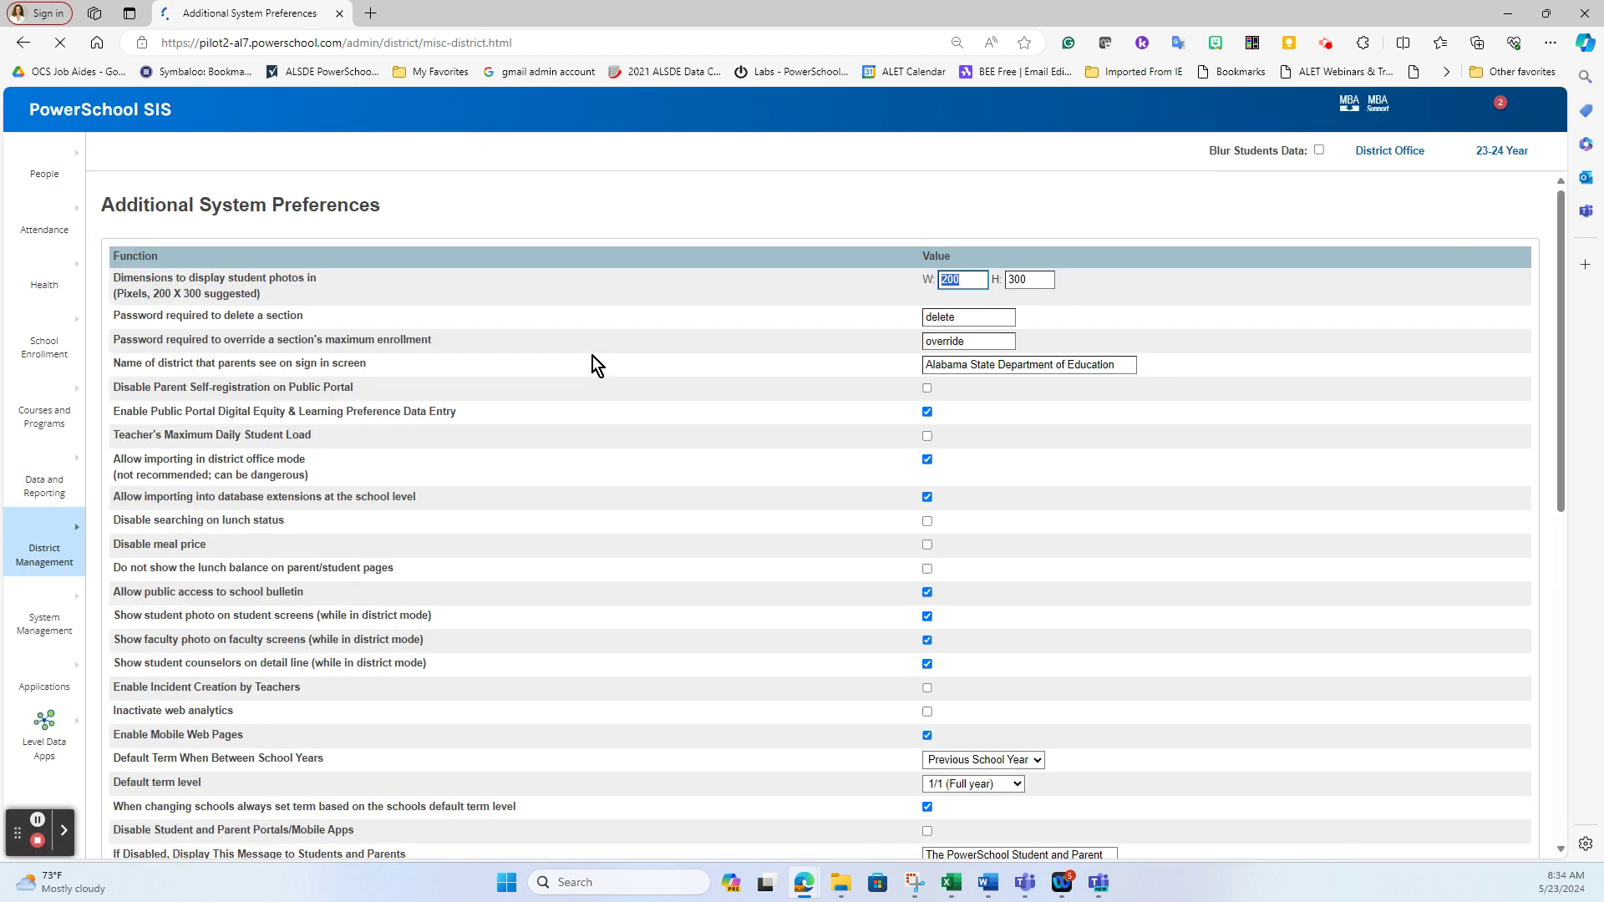
scroll(622, 401, "down", 1)
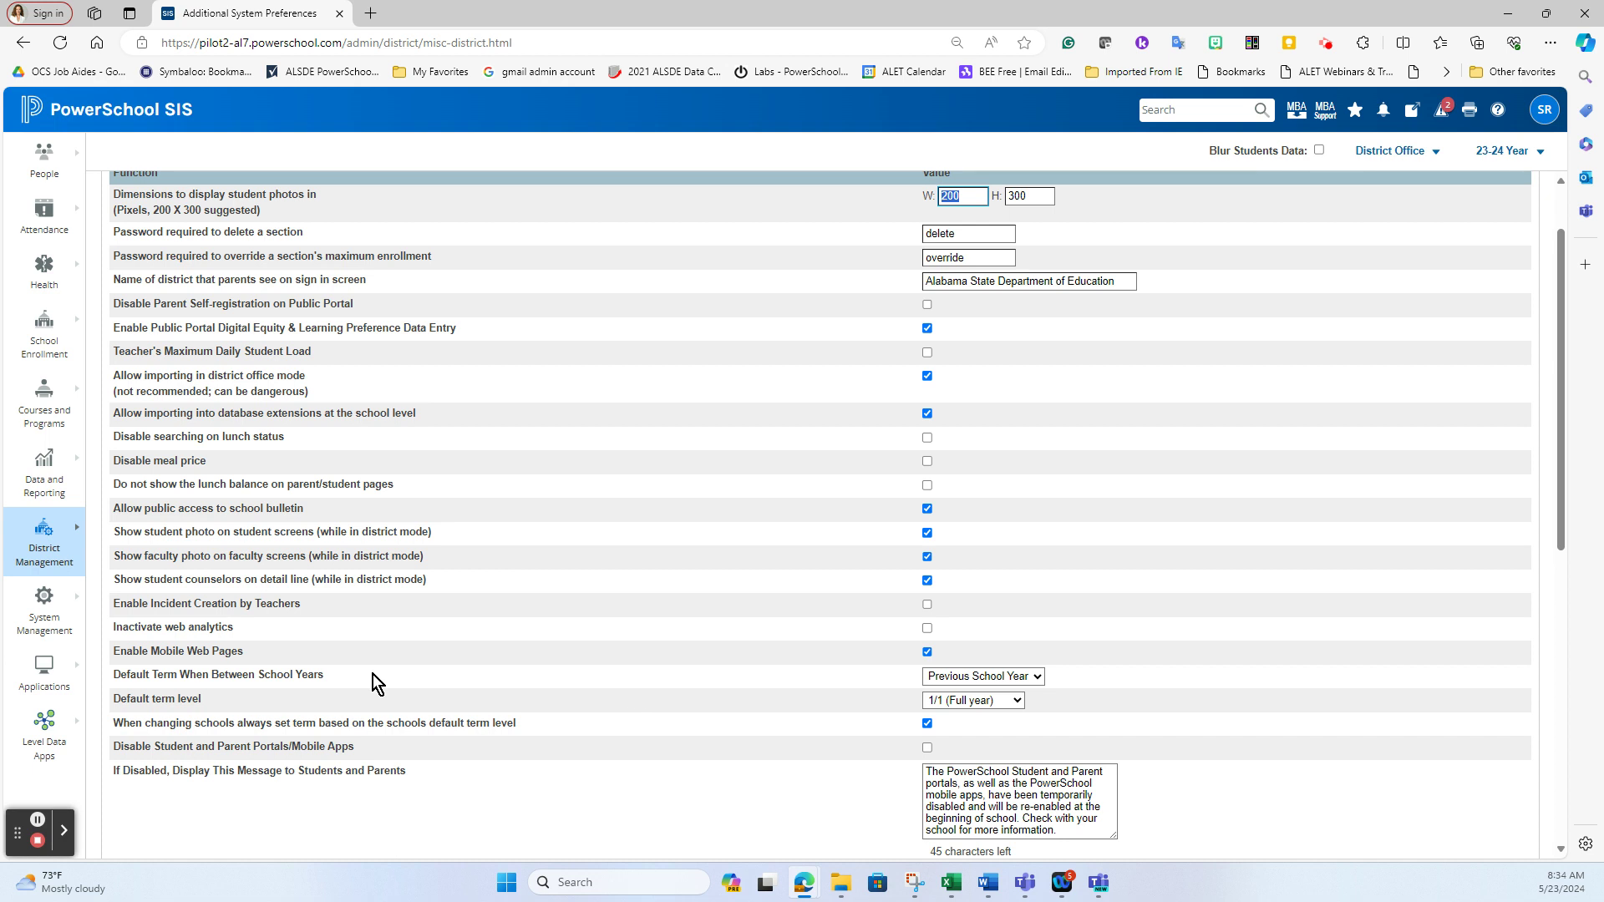
left_click_drag(338, 678, 134, 693)
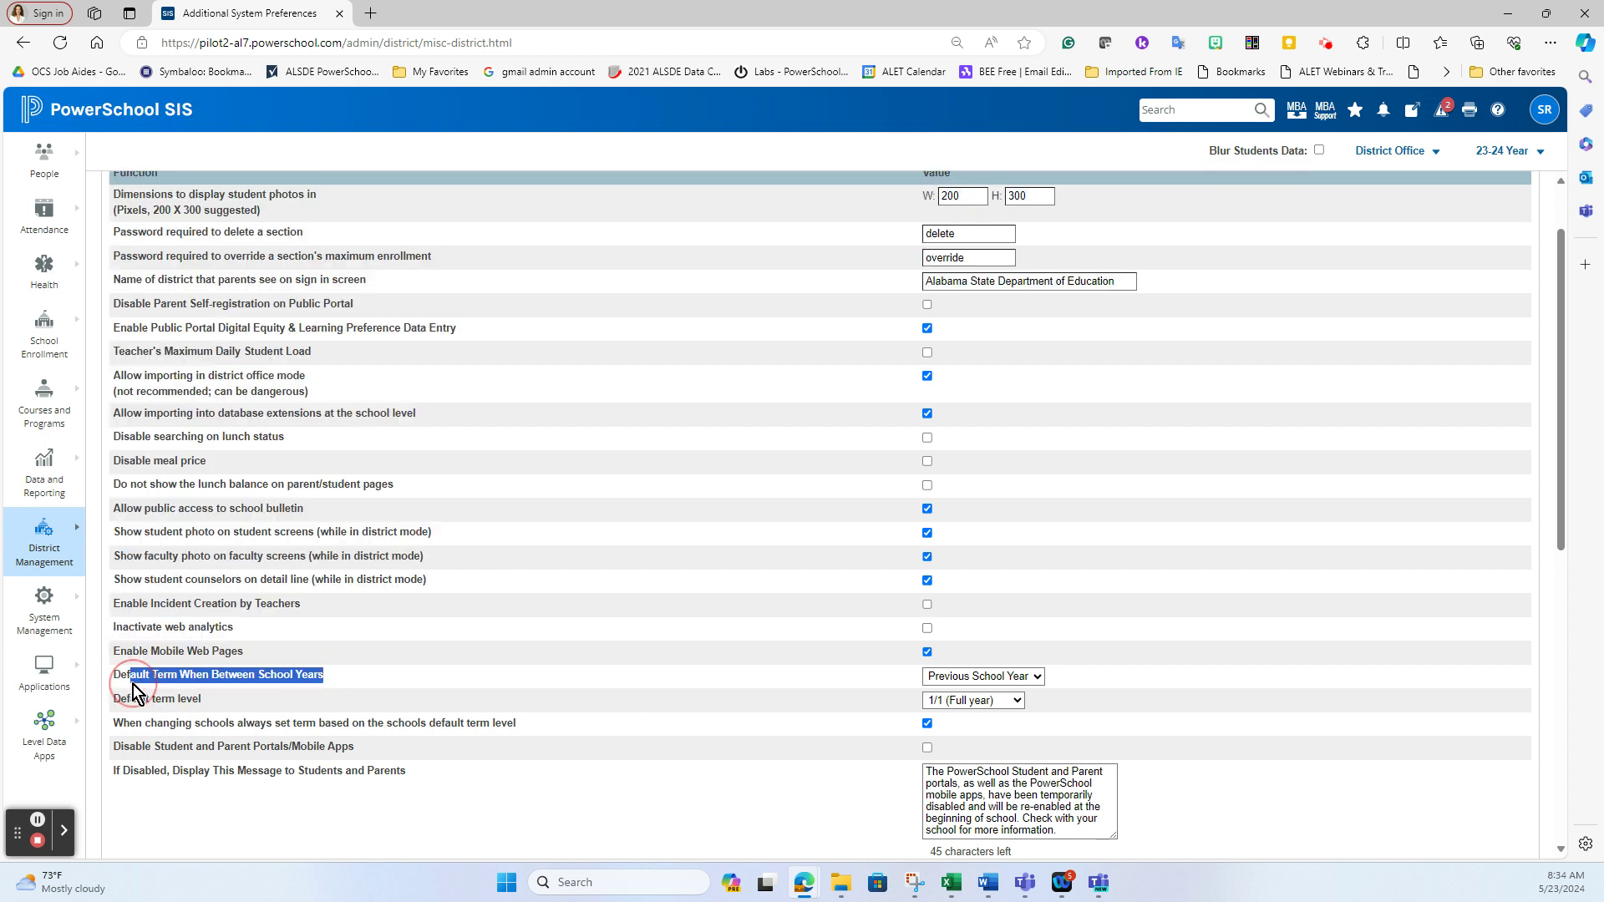
left_click(480, 683)
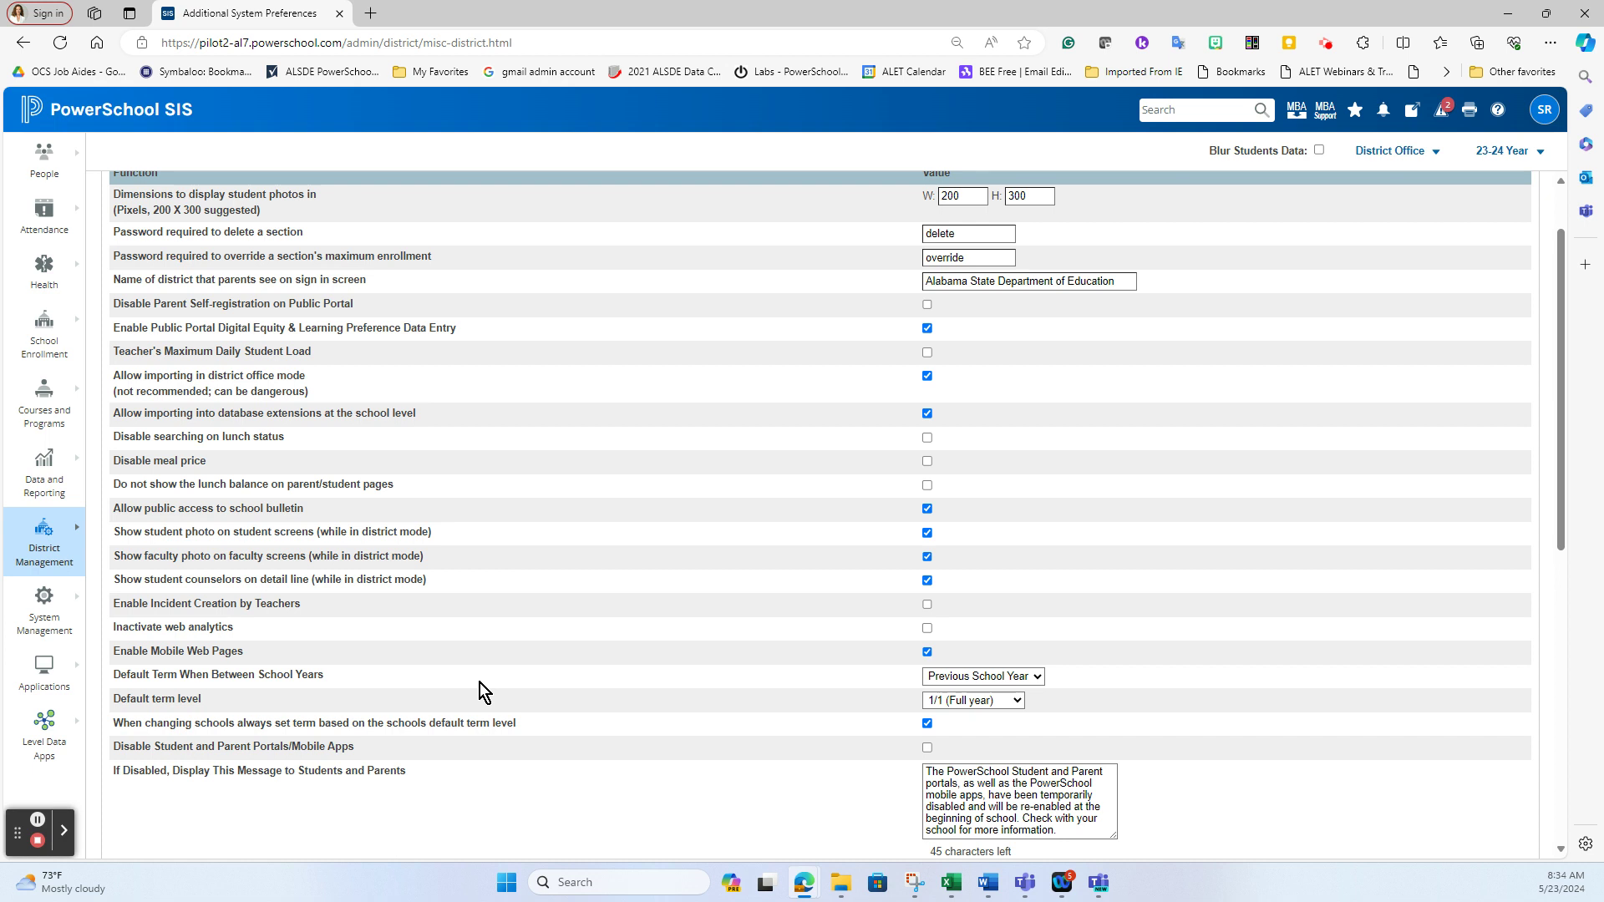
Try Next School Year for the between-years default term, then restore Previous School Year
left_click(995, 680)
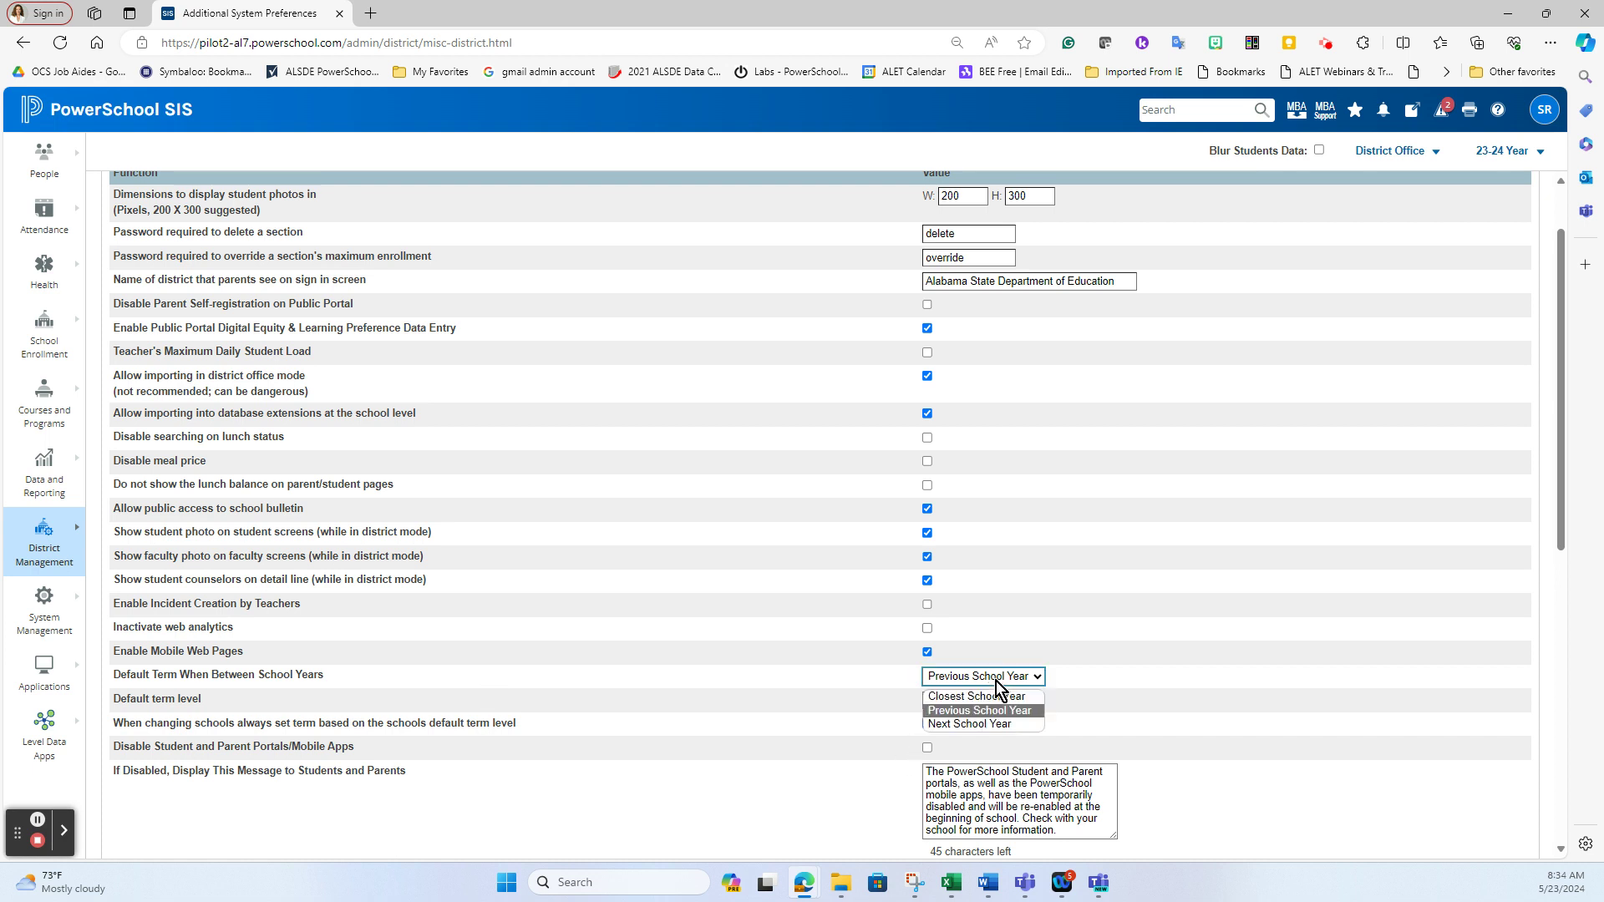
left_click(995, 725)
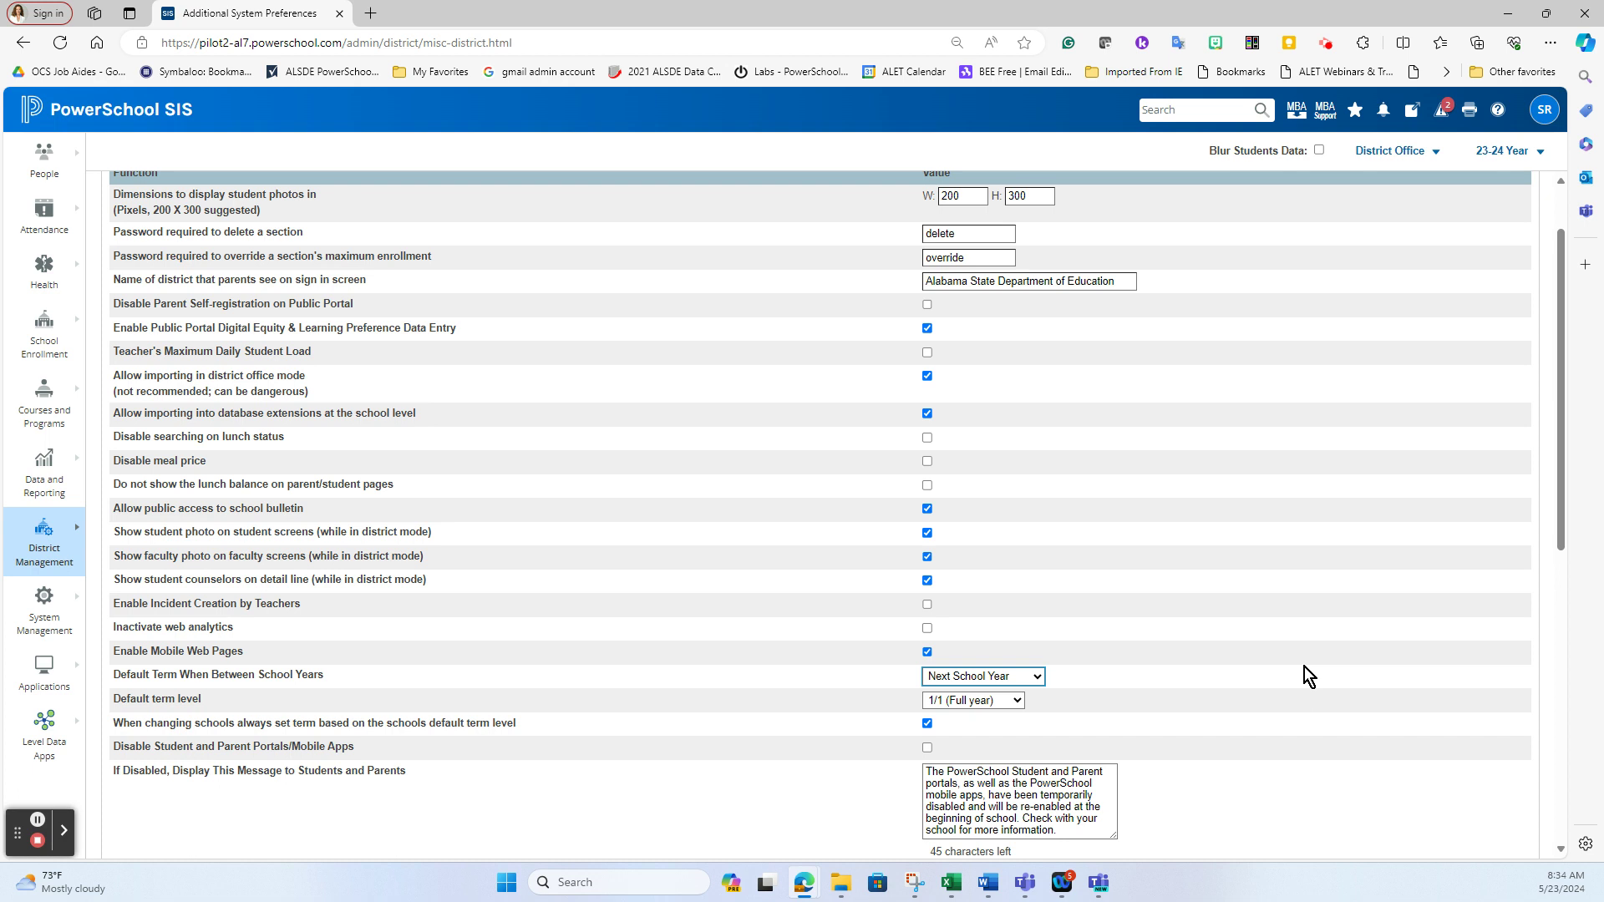
left_click(996, 684)
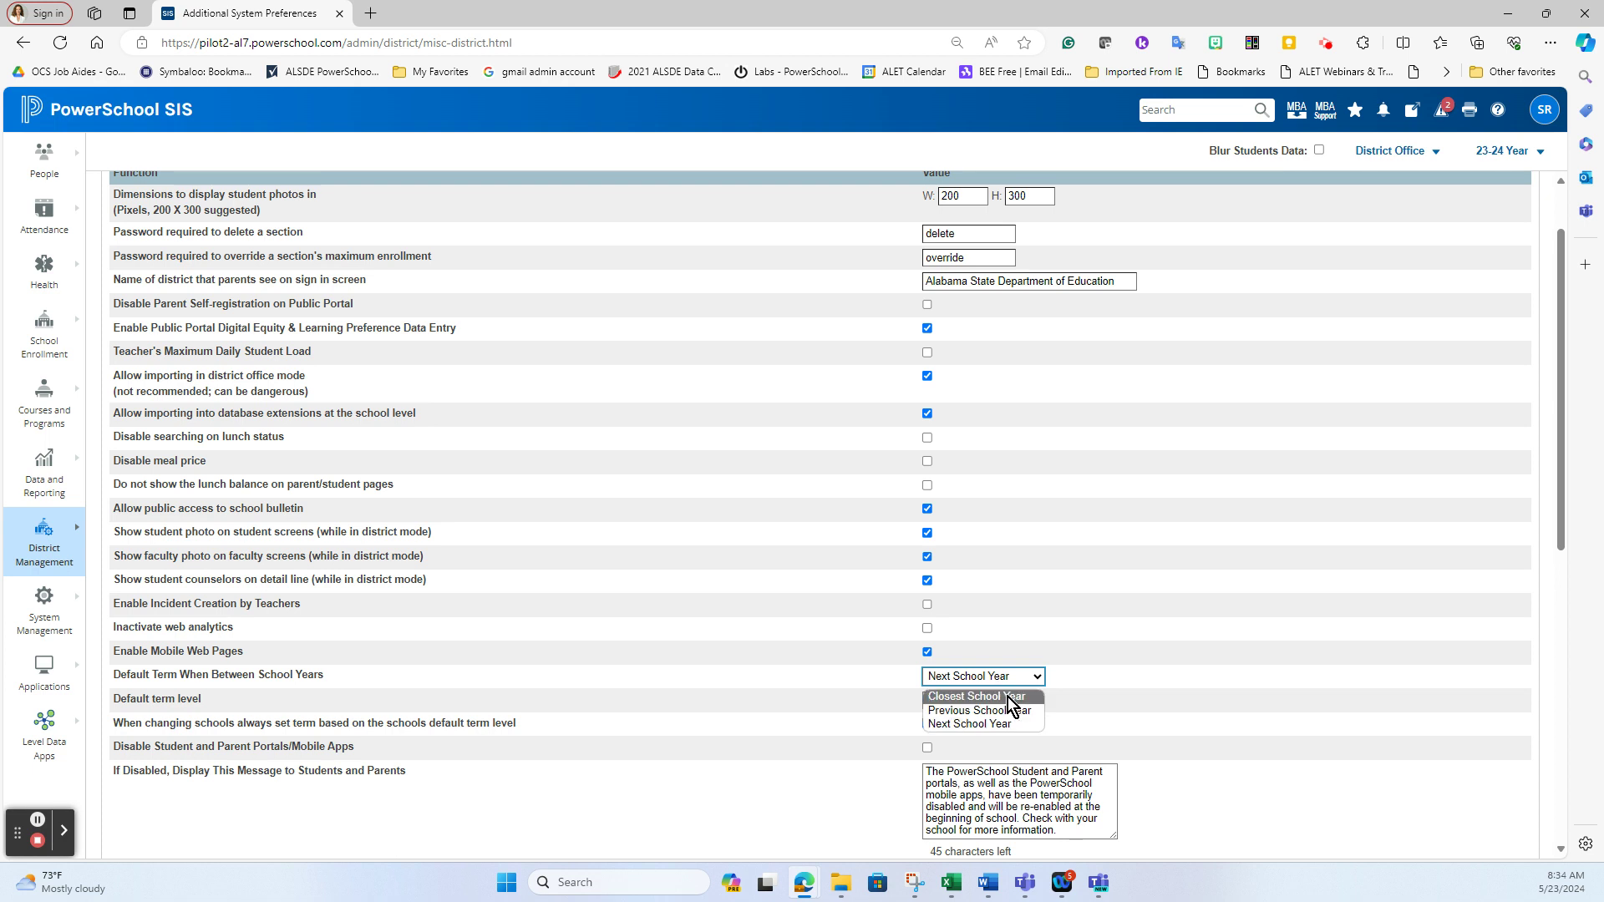
left_click(994, 710)
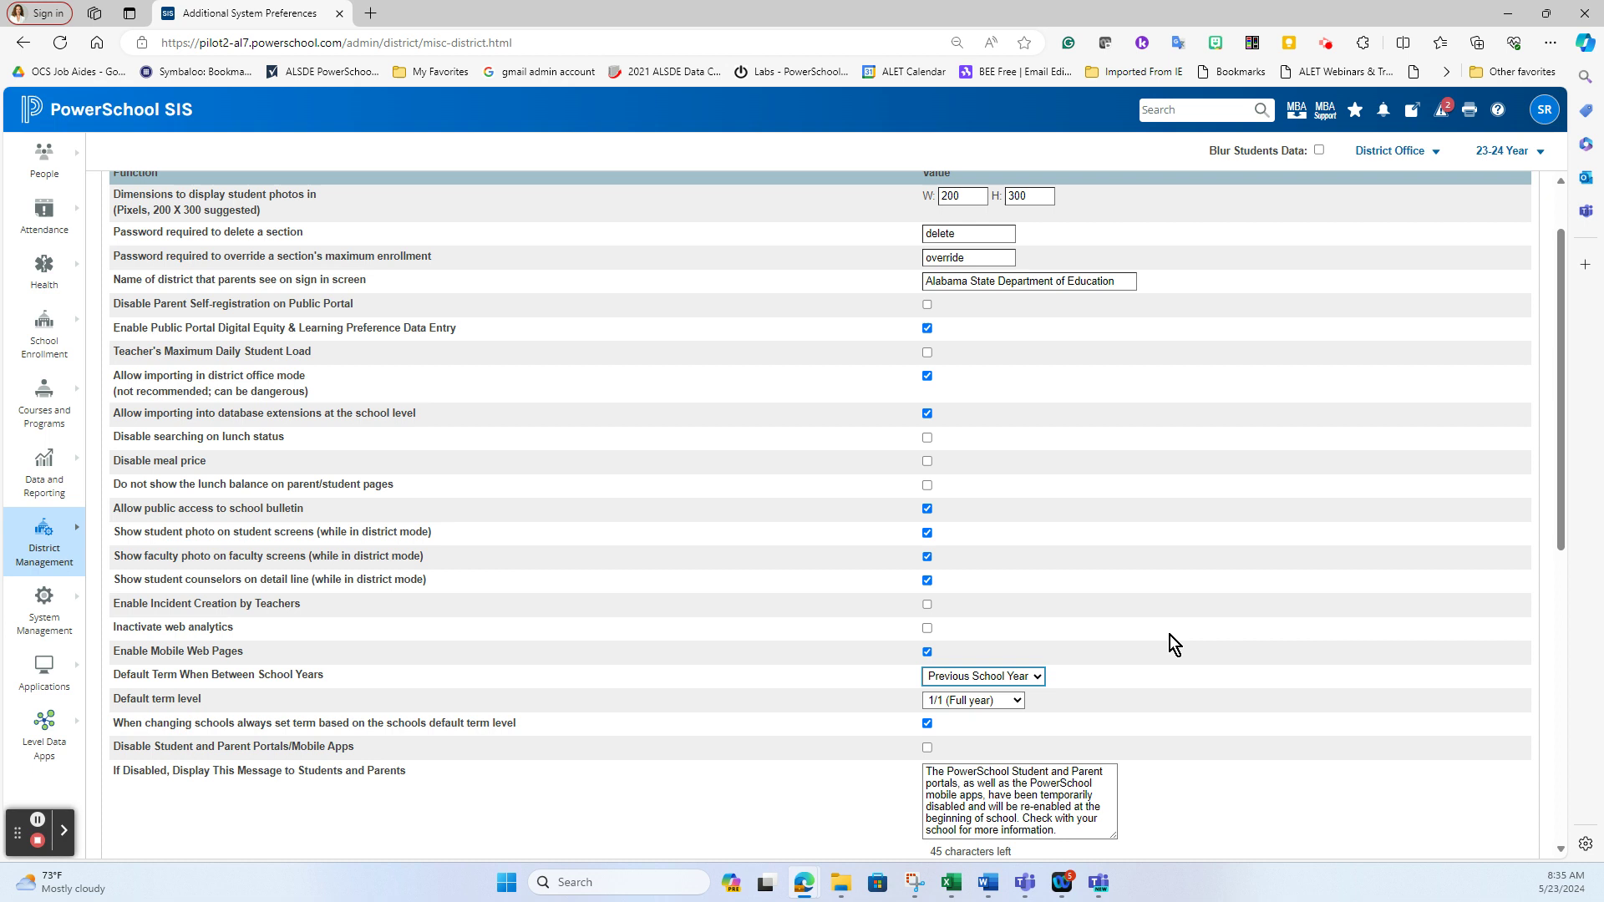
scroll(1211, 798, "down", 7)
Submit the Additional System Preferences with Previous School Year kept between years
left_click(1509, 745)
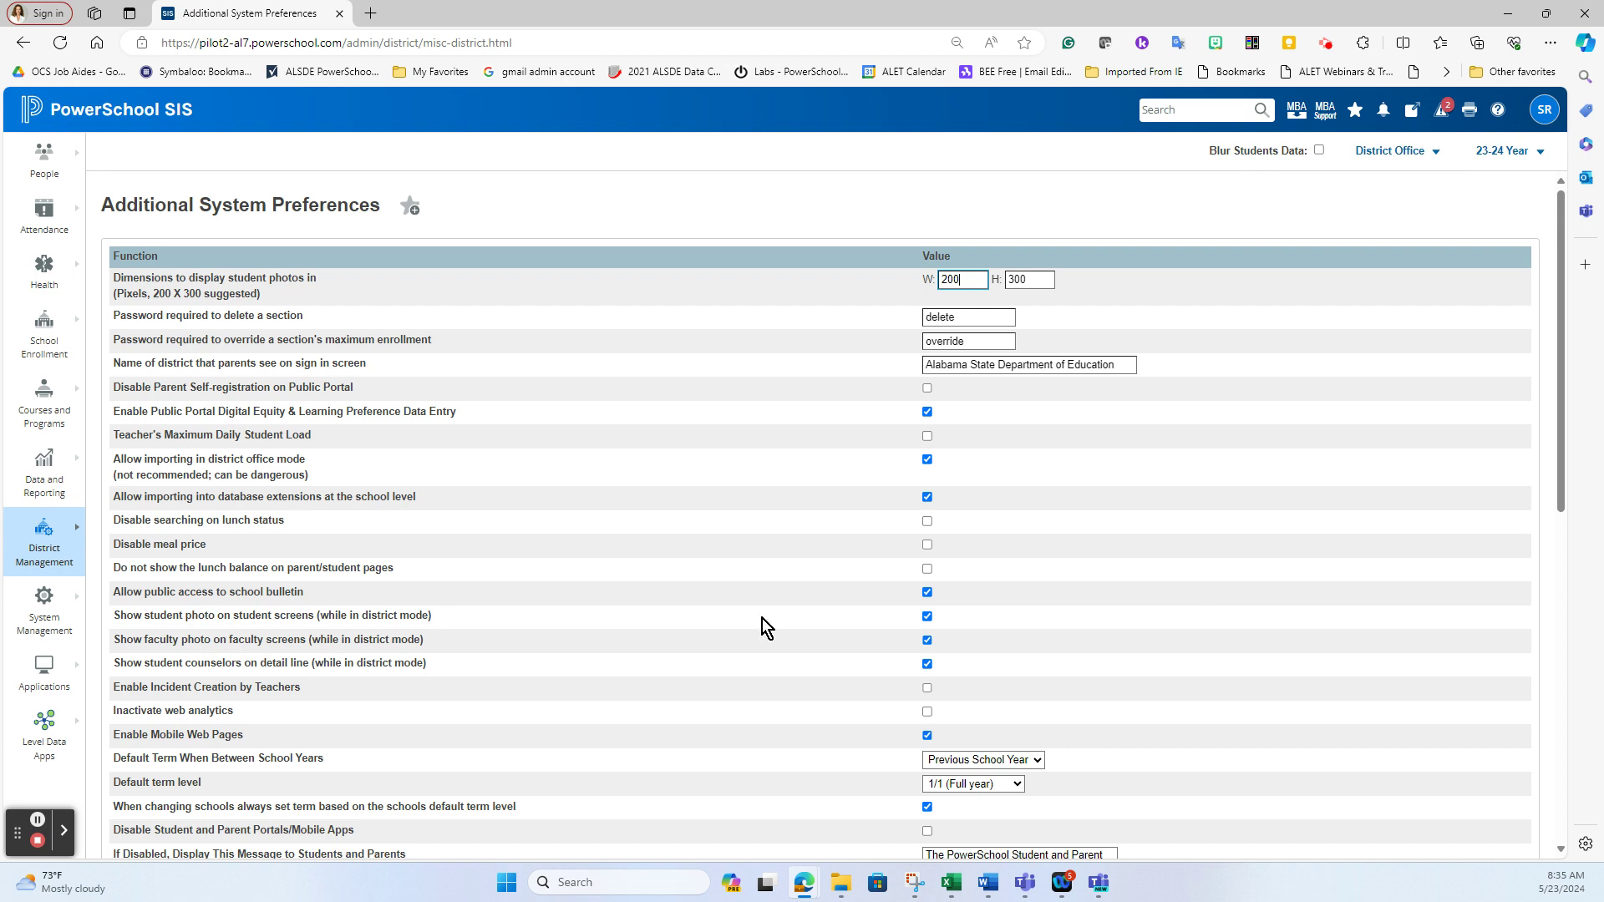
Open Alabama Intermediate School Three from School Info and resubmit its settings unchanged
left_click(24, 557)
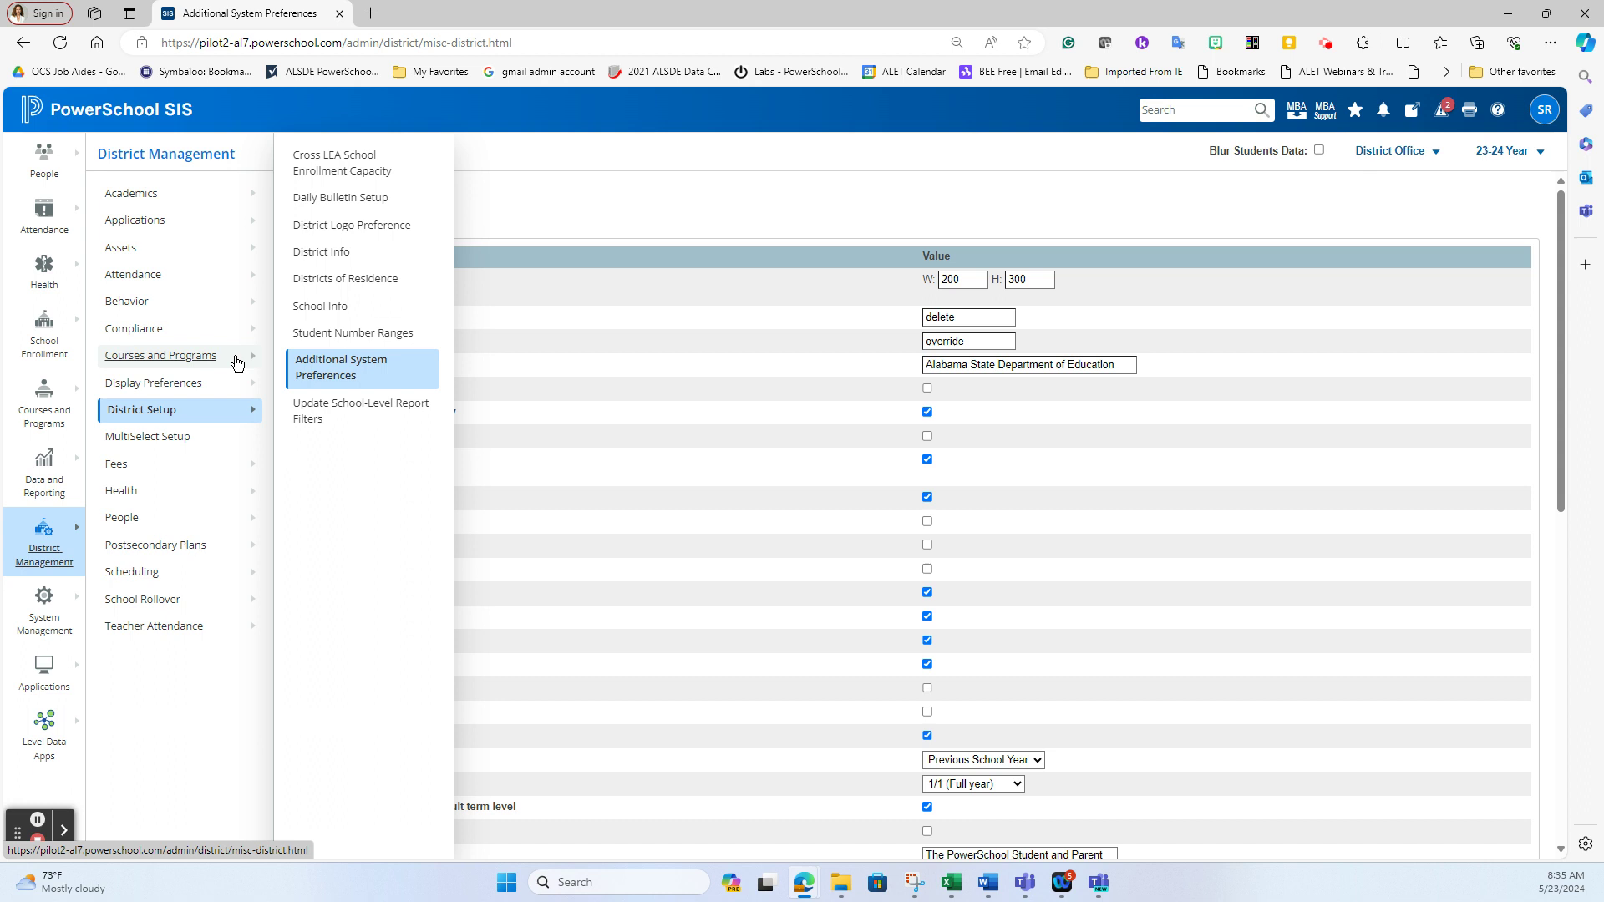
left_click(321, 307)
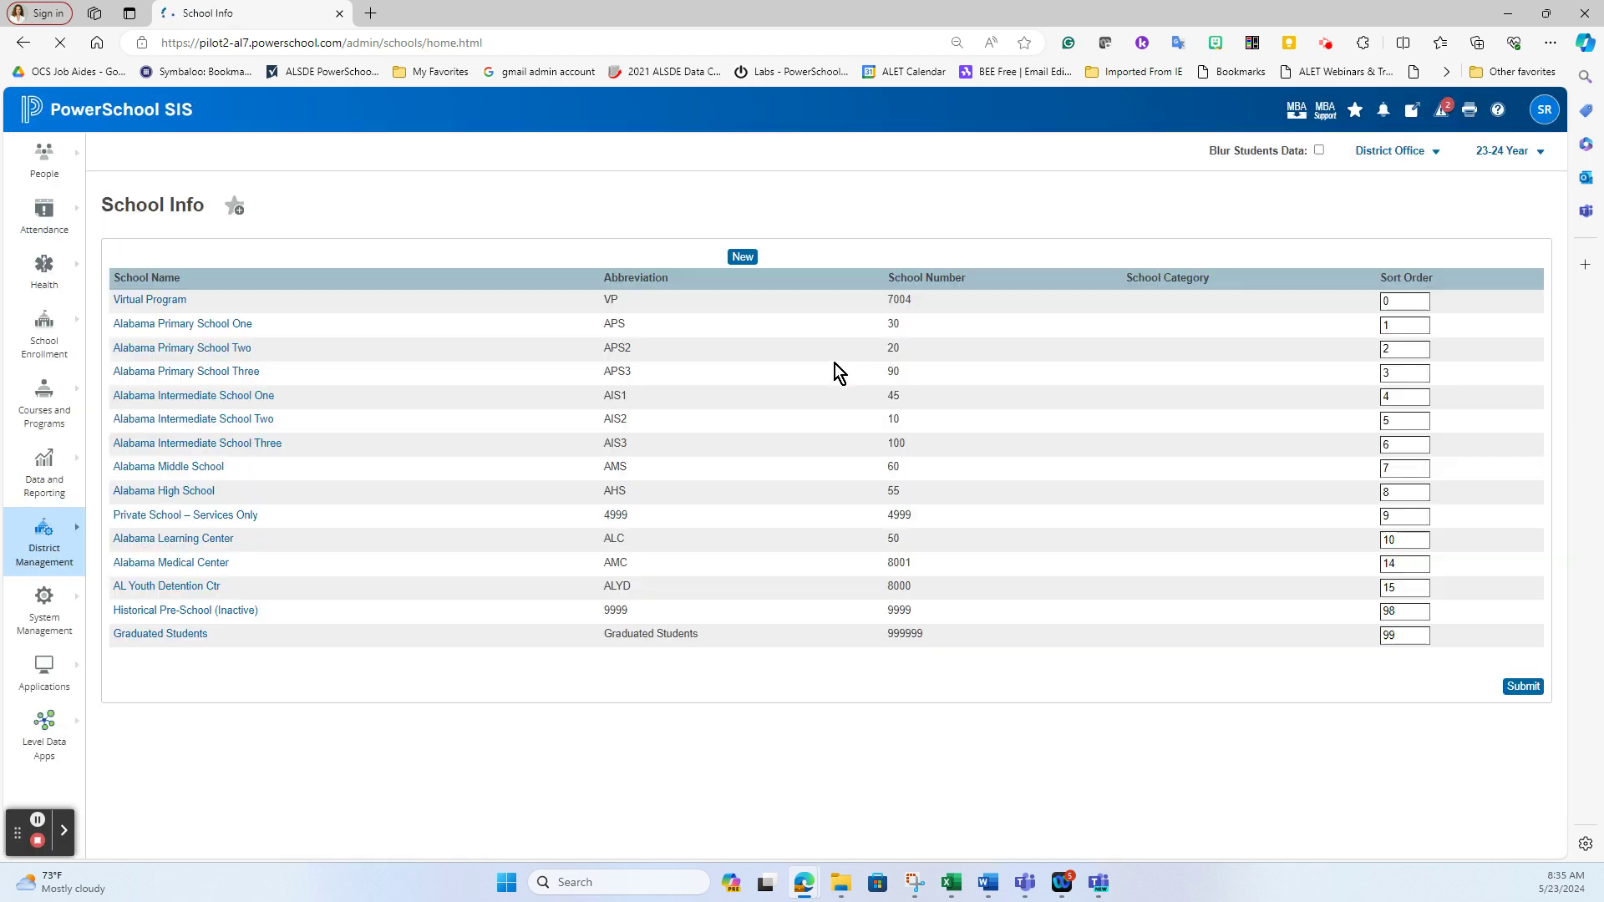
left_click(199, 442)
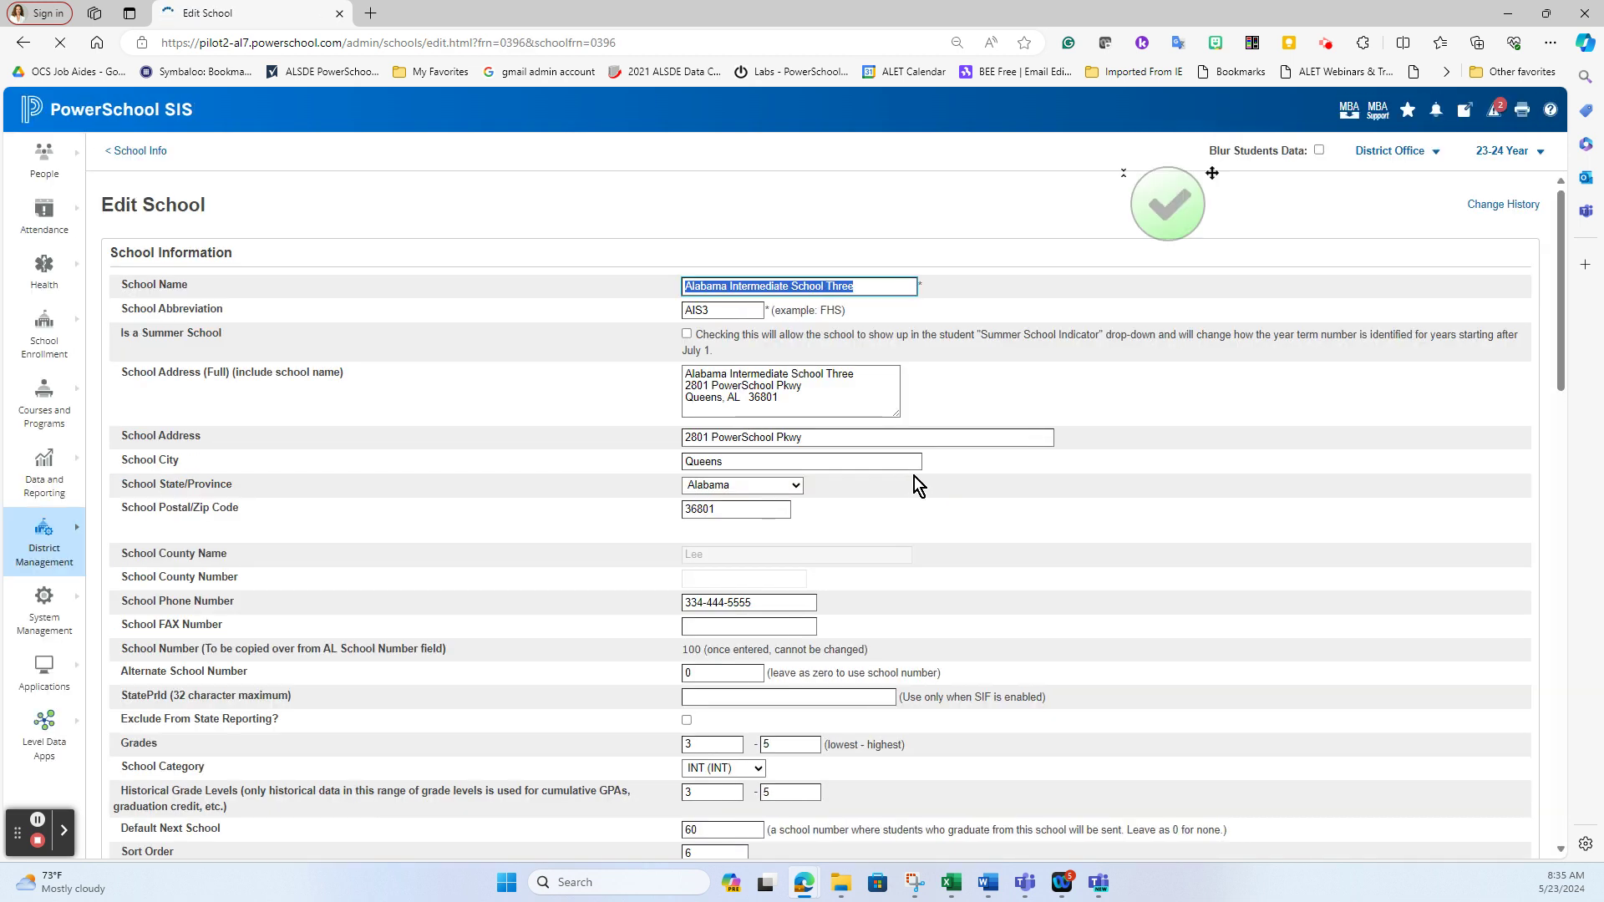
scroll(1210, 603, "down", 13)
scroll(1209, 614, "down", 5)
left_click(1509, 749)
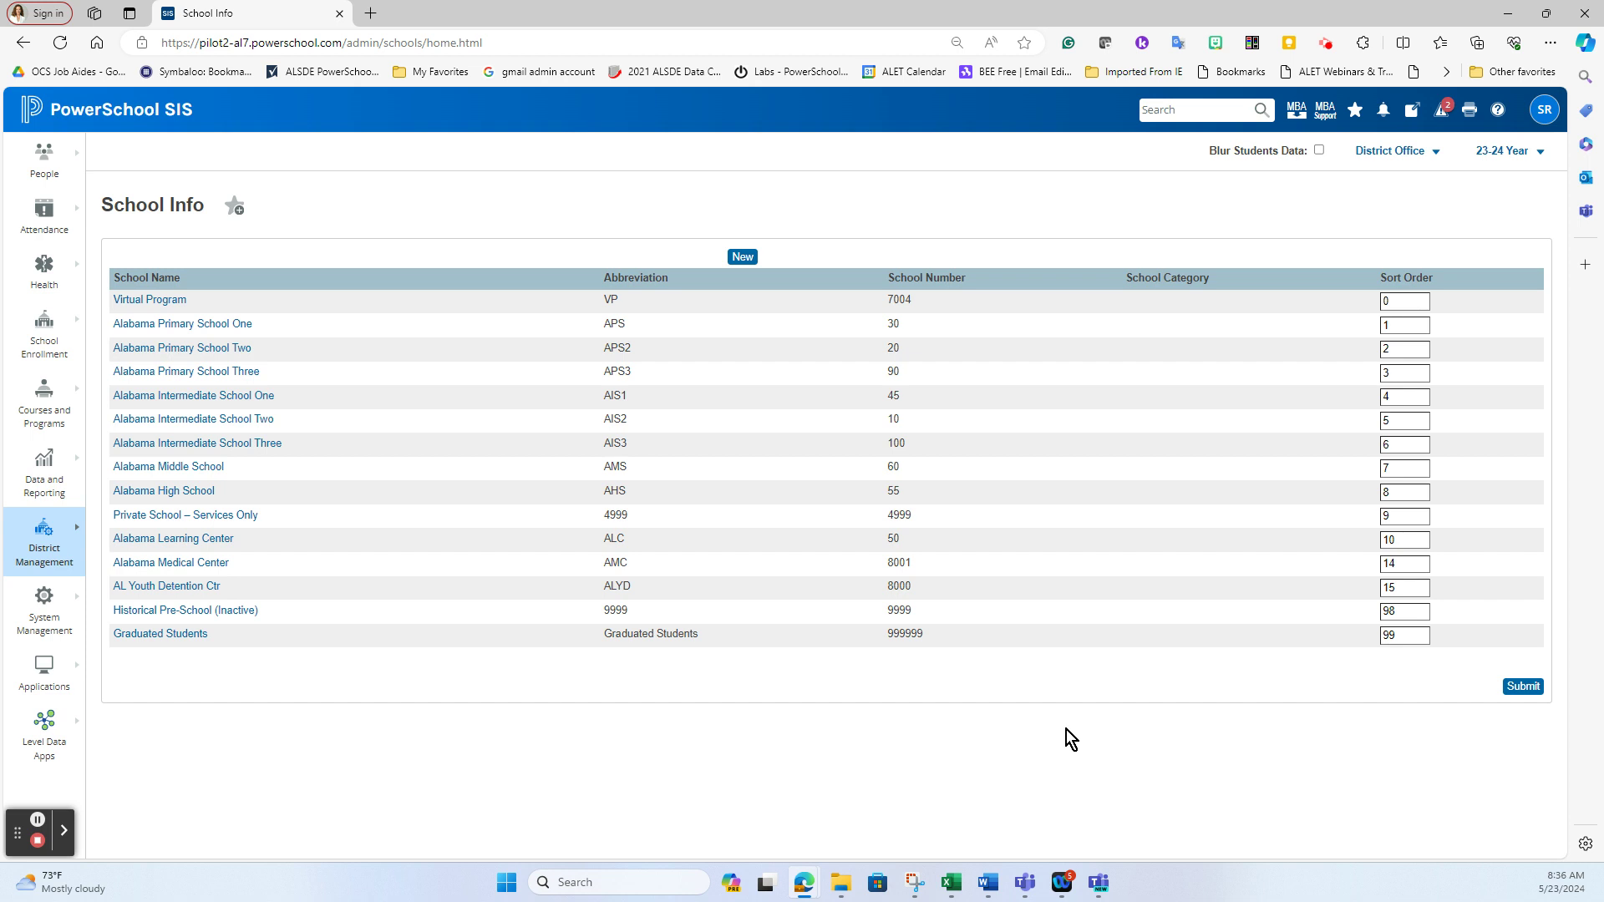
Open the District Setup pages to head back to Additional System Preferences
left_click(37, 547)
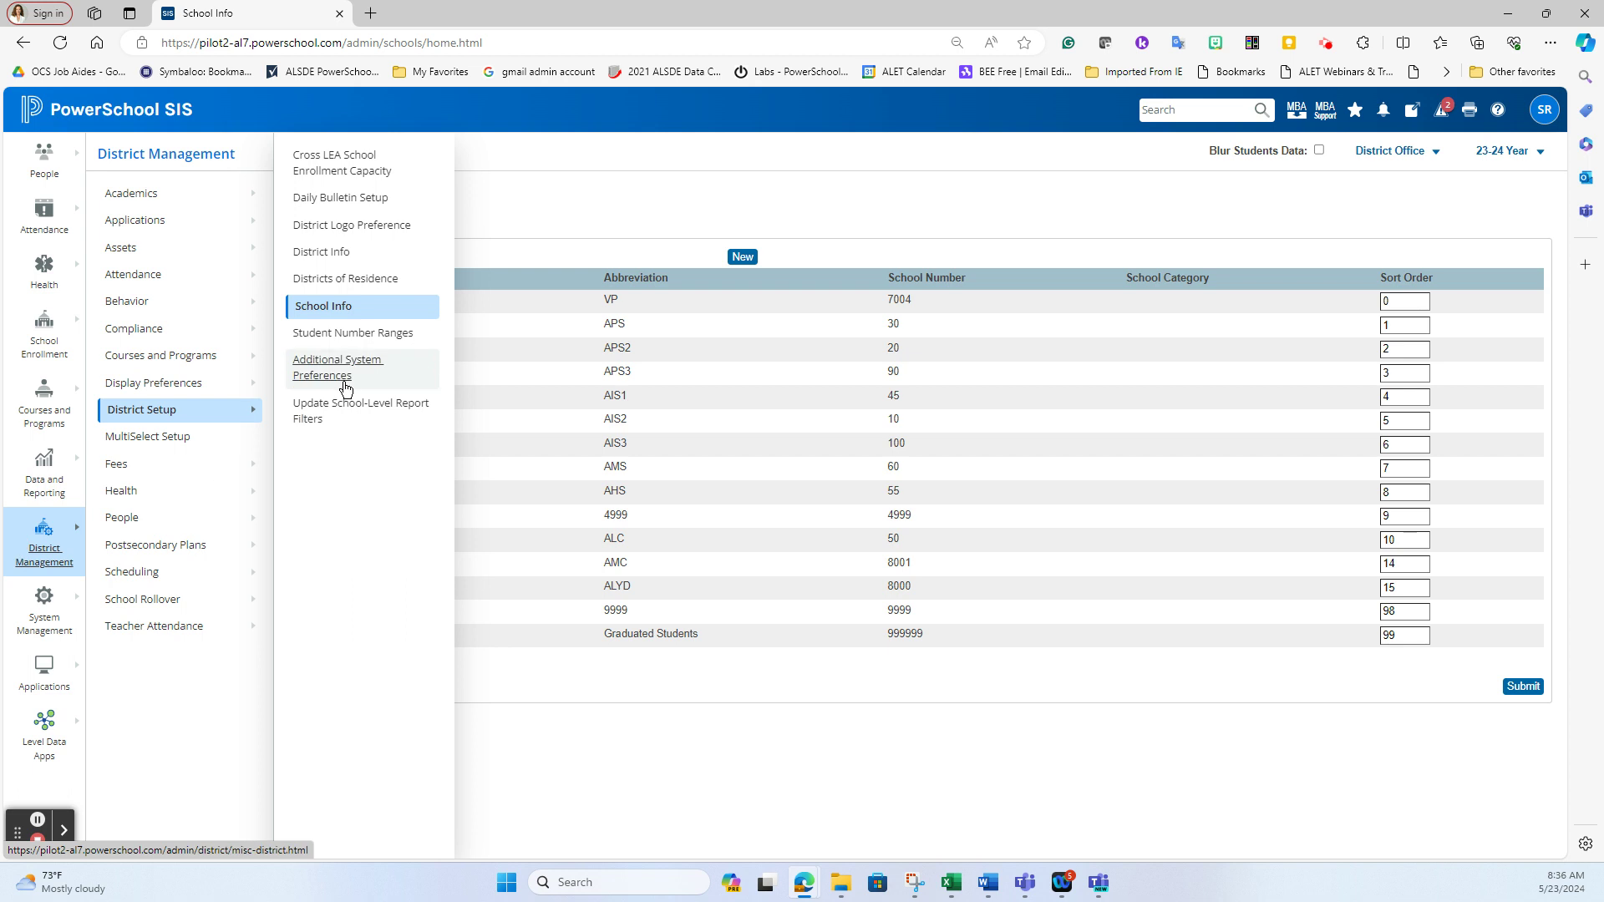